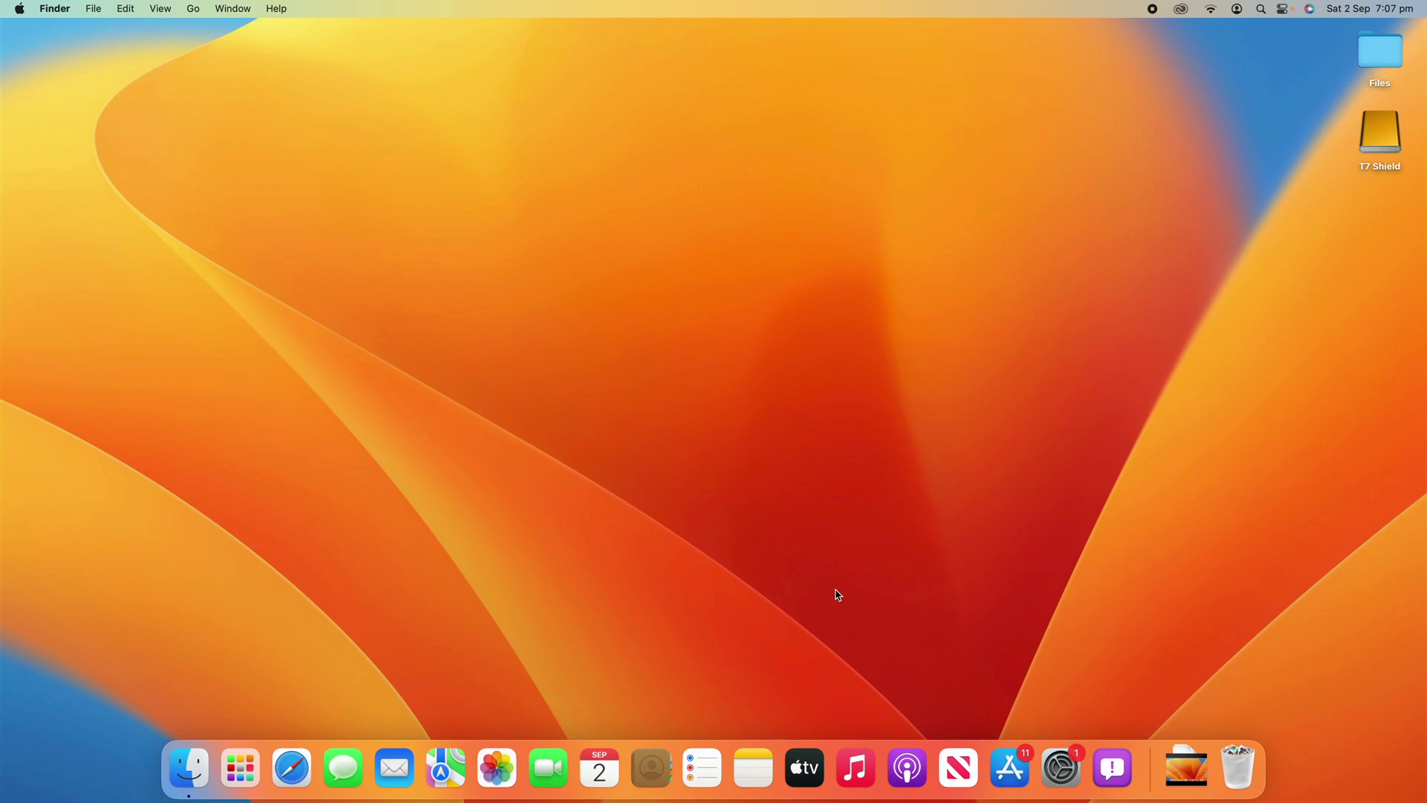
Open System Settings' Keyboard pane and bring up its Keyboard Shortcuts list
left_click(1064, 764)
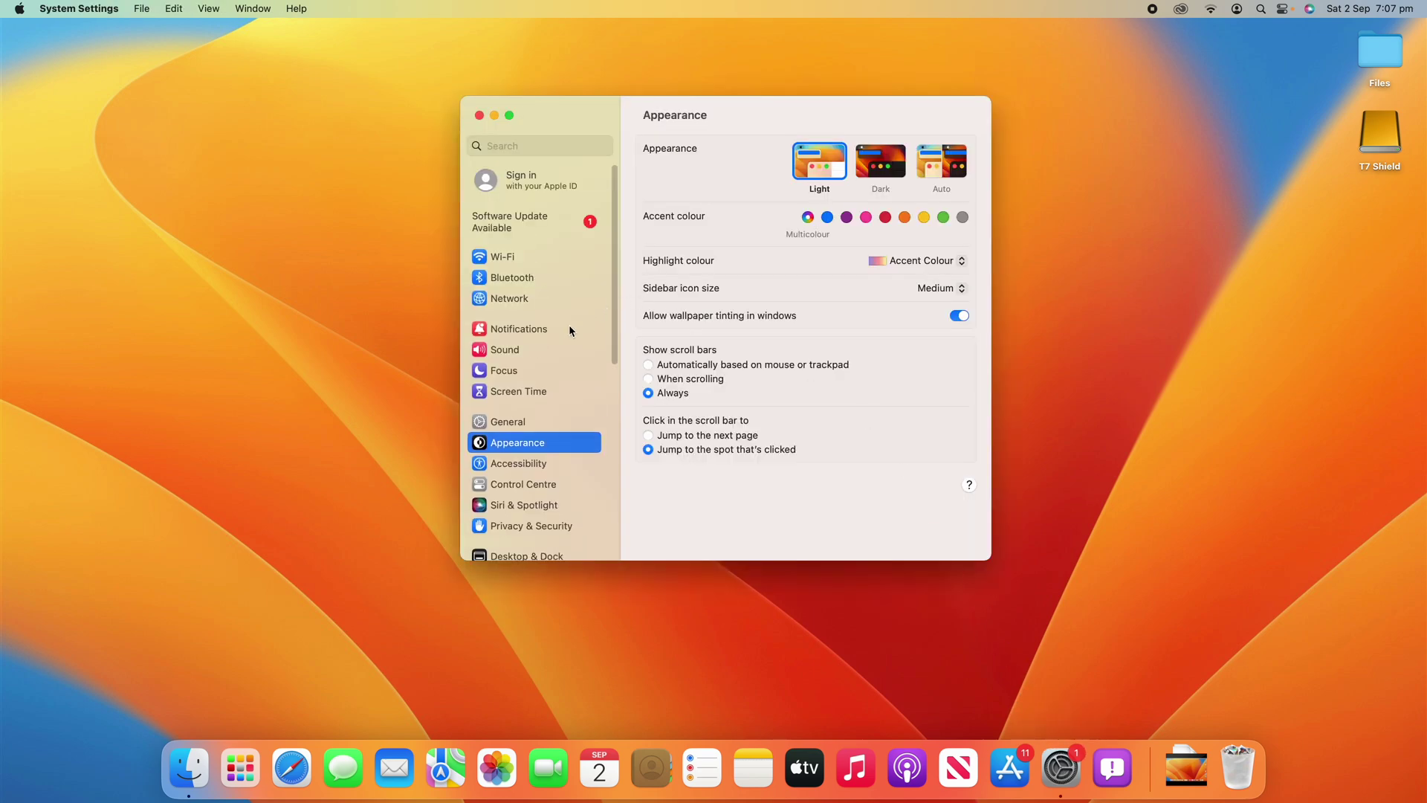
scroll(525, 379, "down", 10)
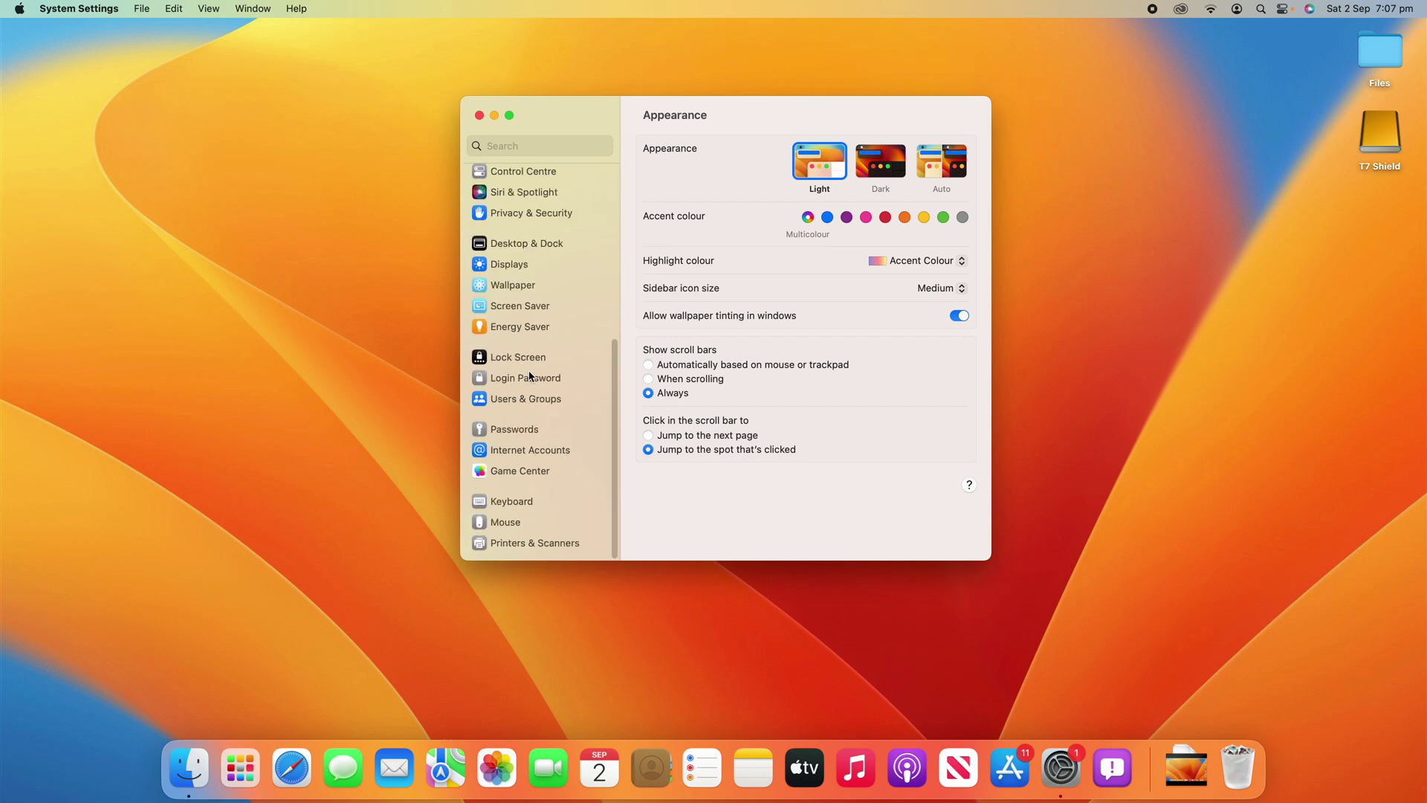
left_click(546, 502)
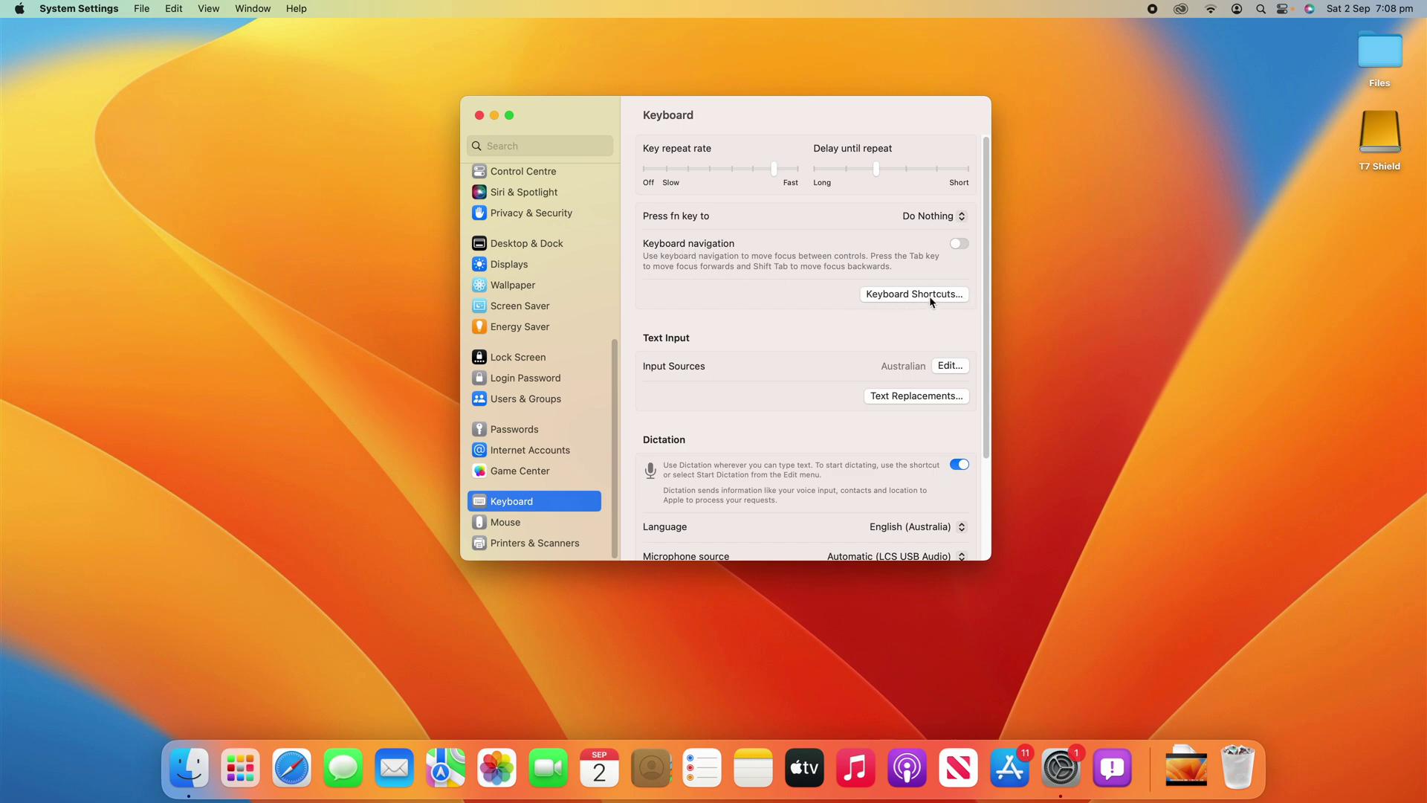
left_click(898, 293)
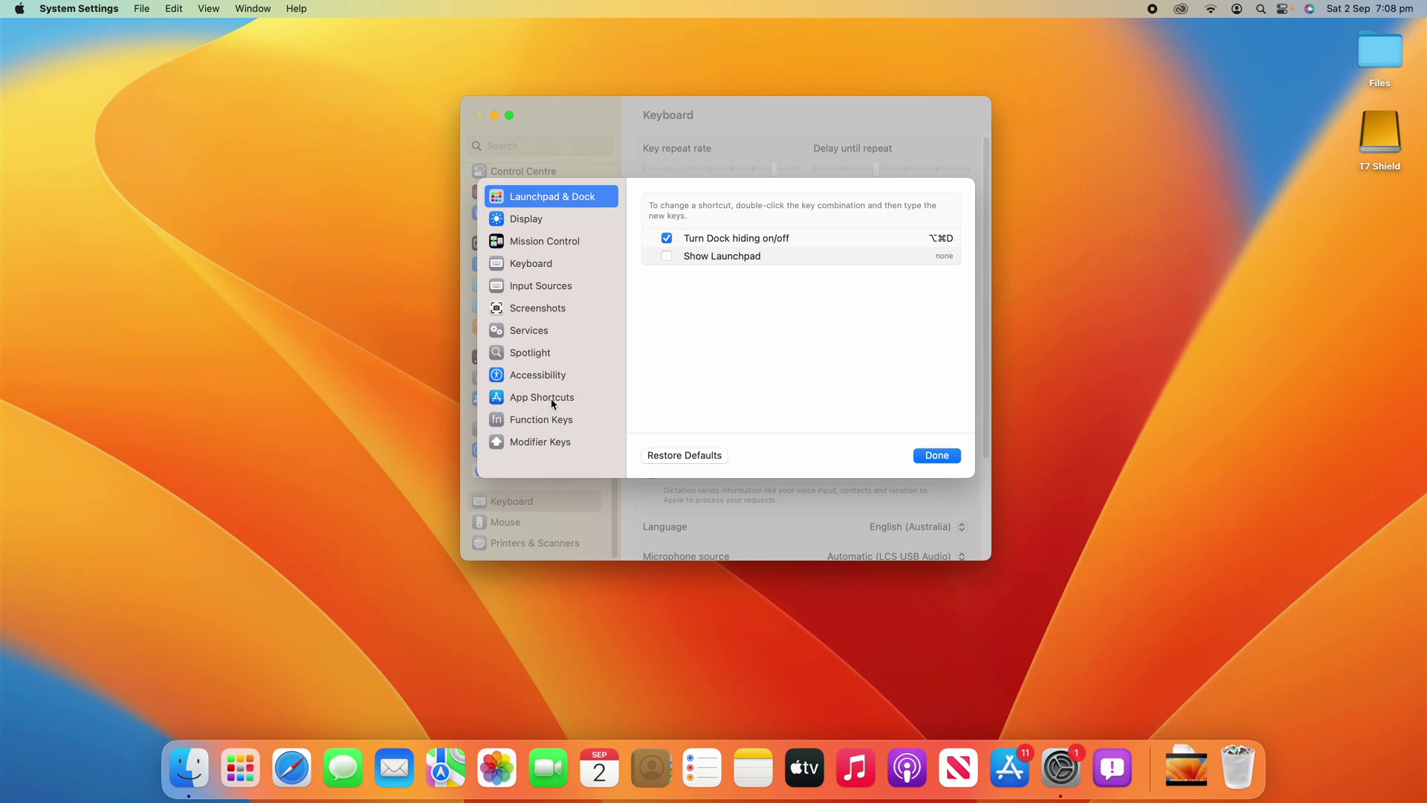
Add a new App Shortcut entry and choose Safari as its application
left_click(518, 401)
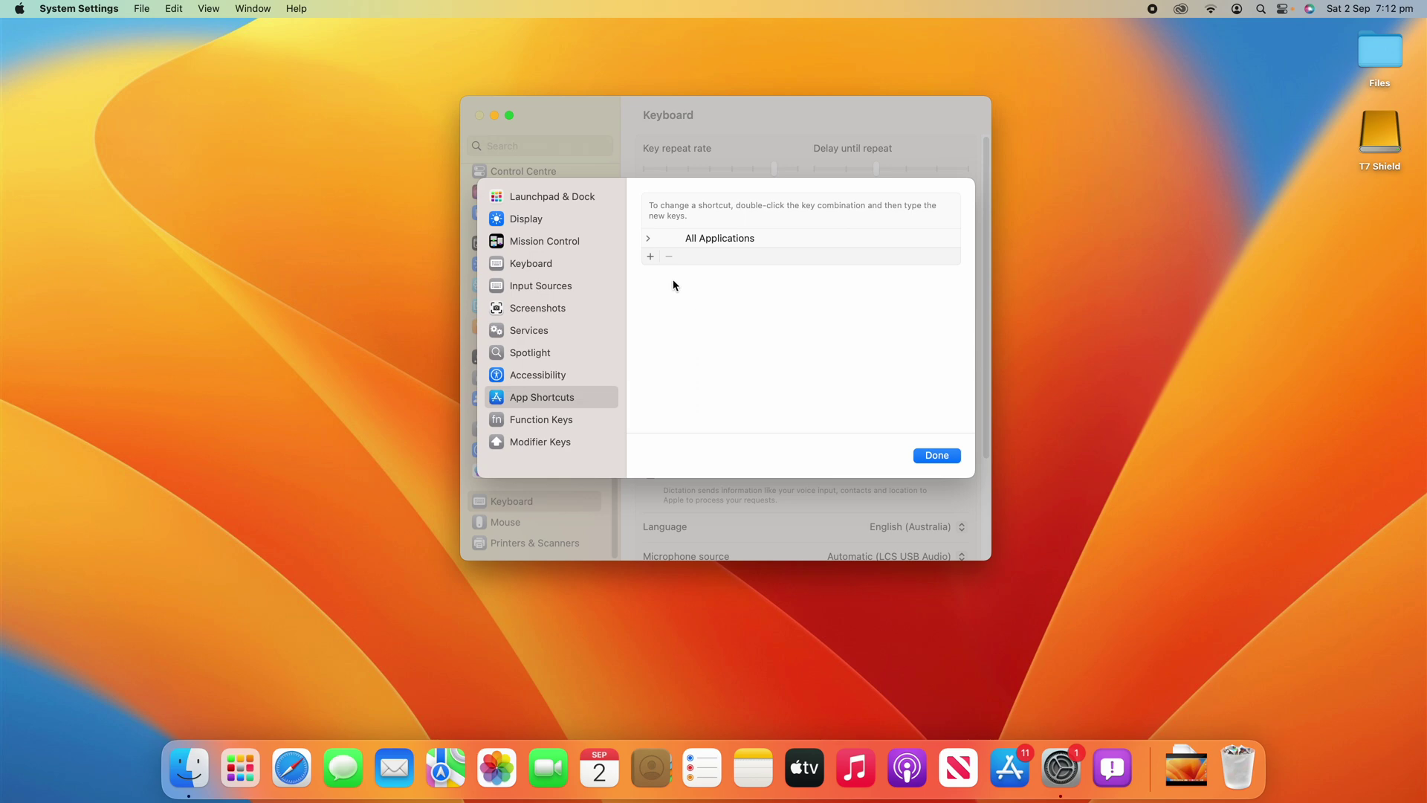
left_click(650, 256)
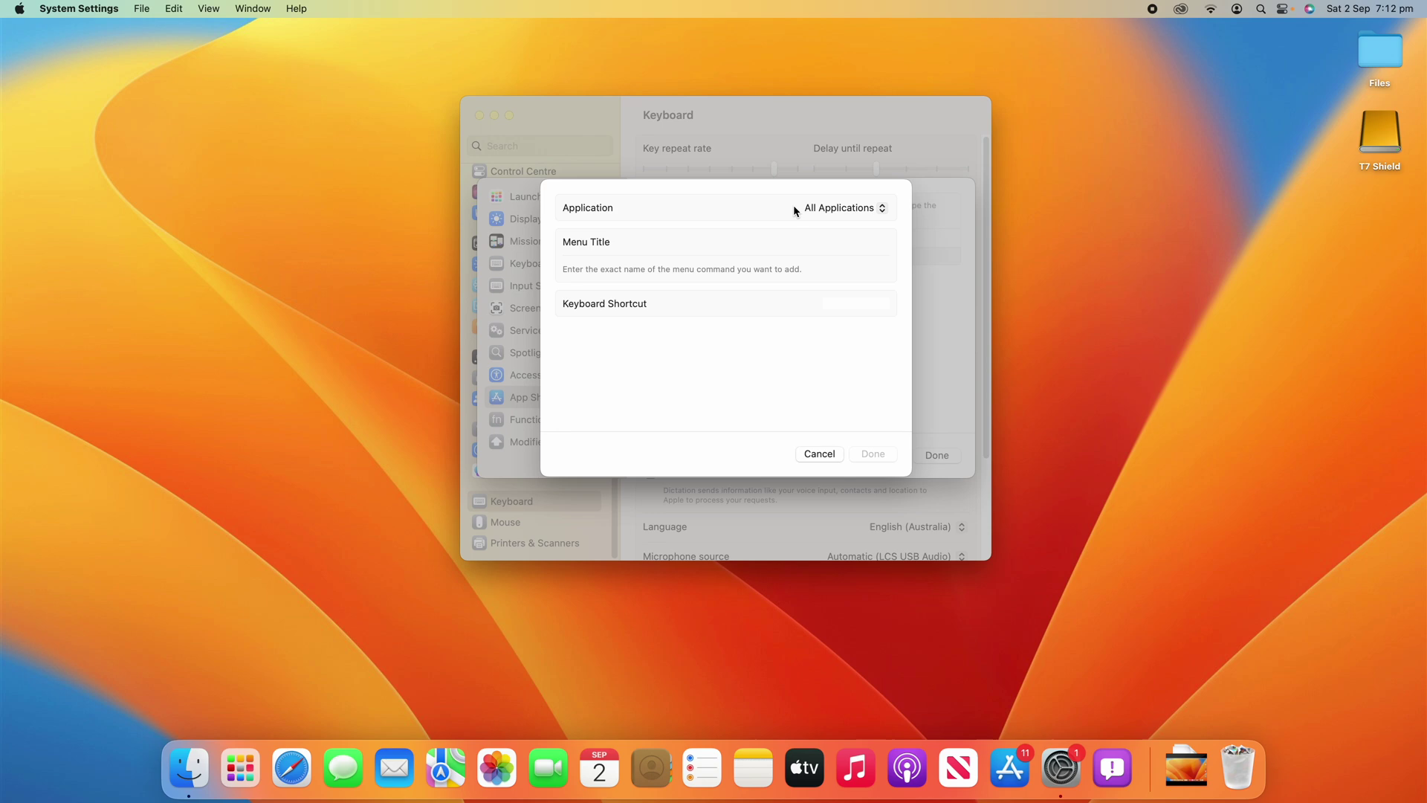
left_click(846, 212)
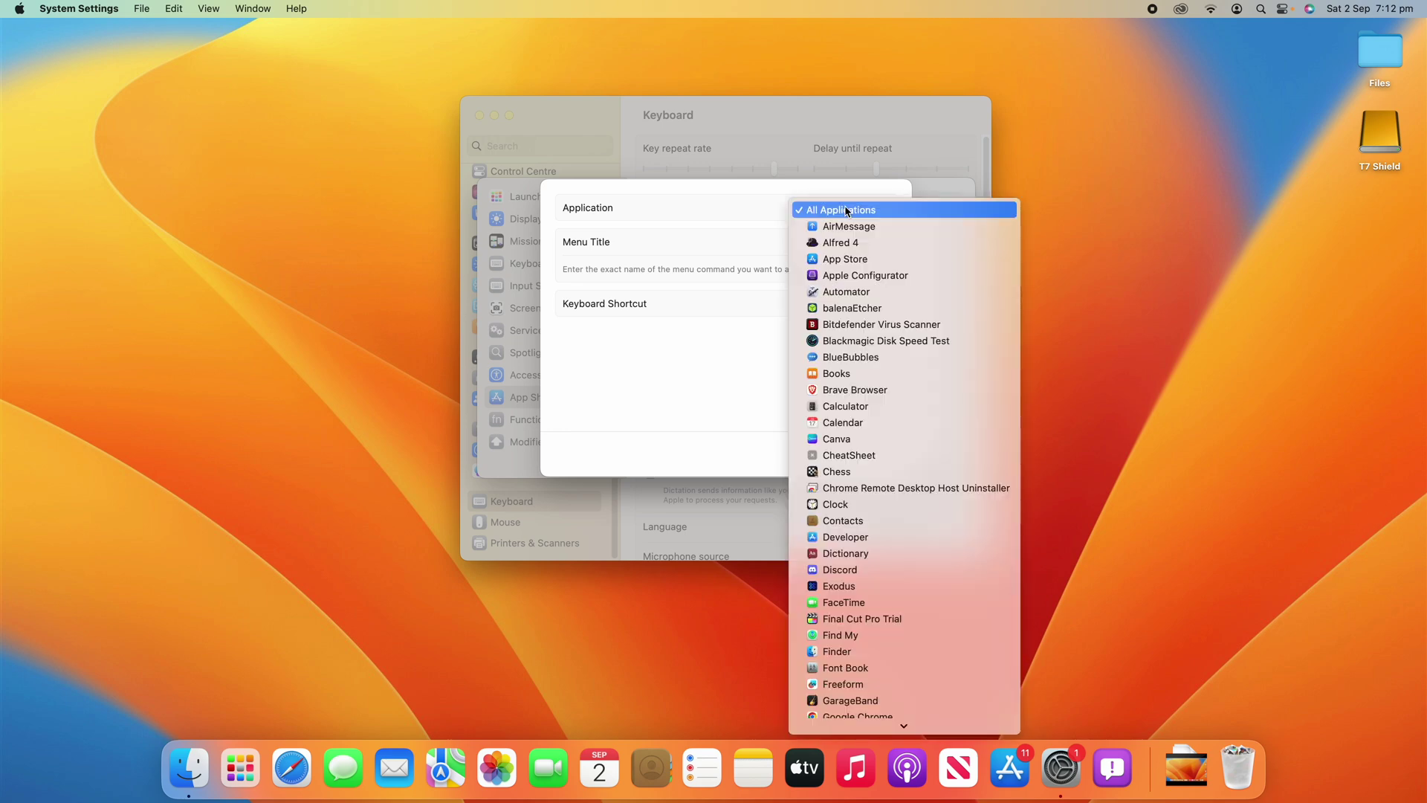
mouse_move(903, 726)
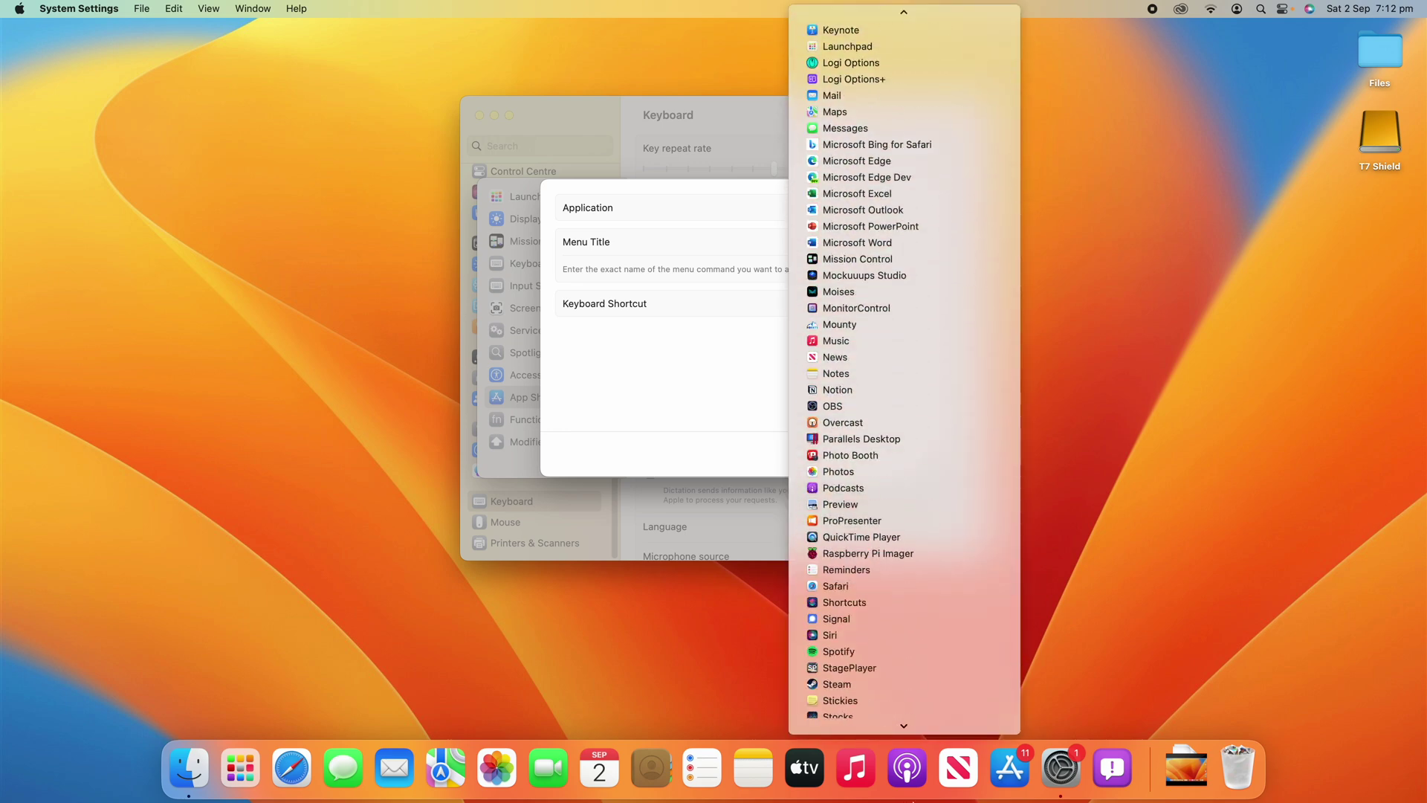
left_click(892, 386)
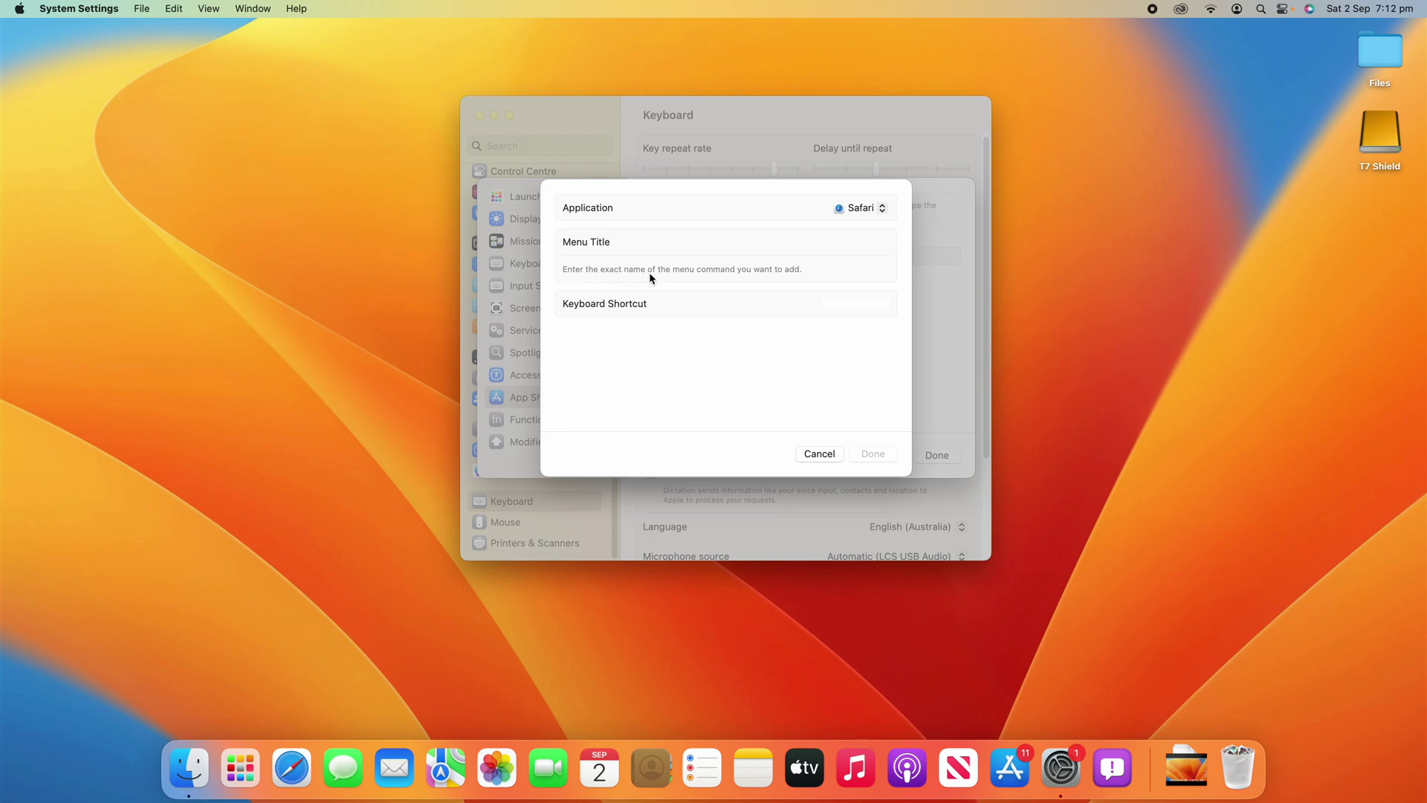
Load apple.com in Safari, accept the Australia region, and search the menus for Reload Page
left_click(291, 765)
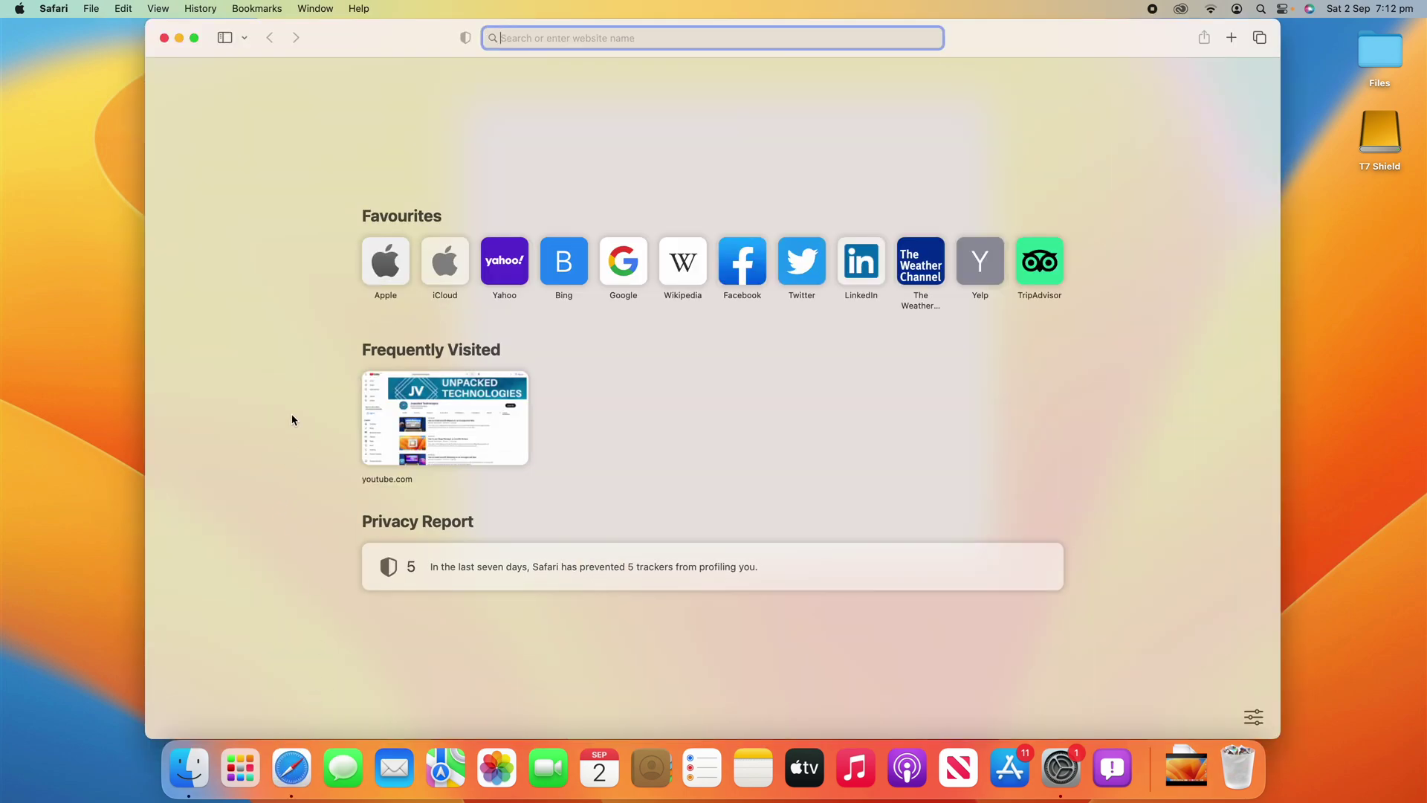
left_click(392, 283)
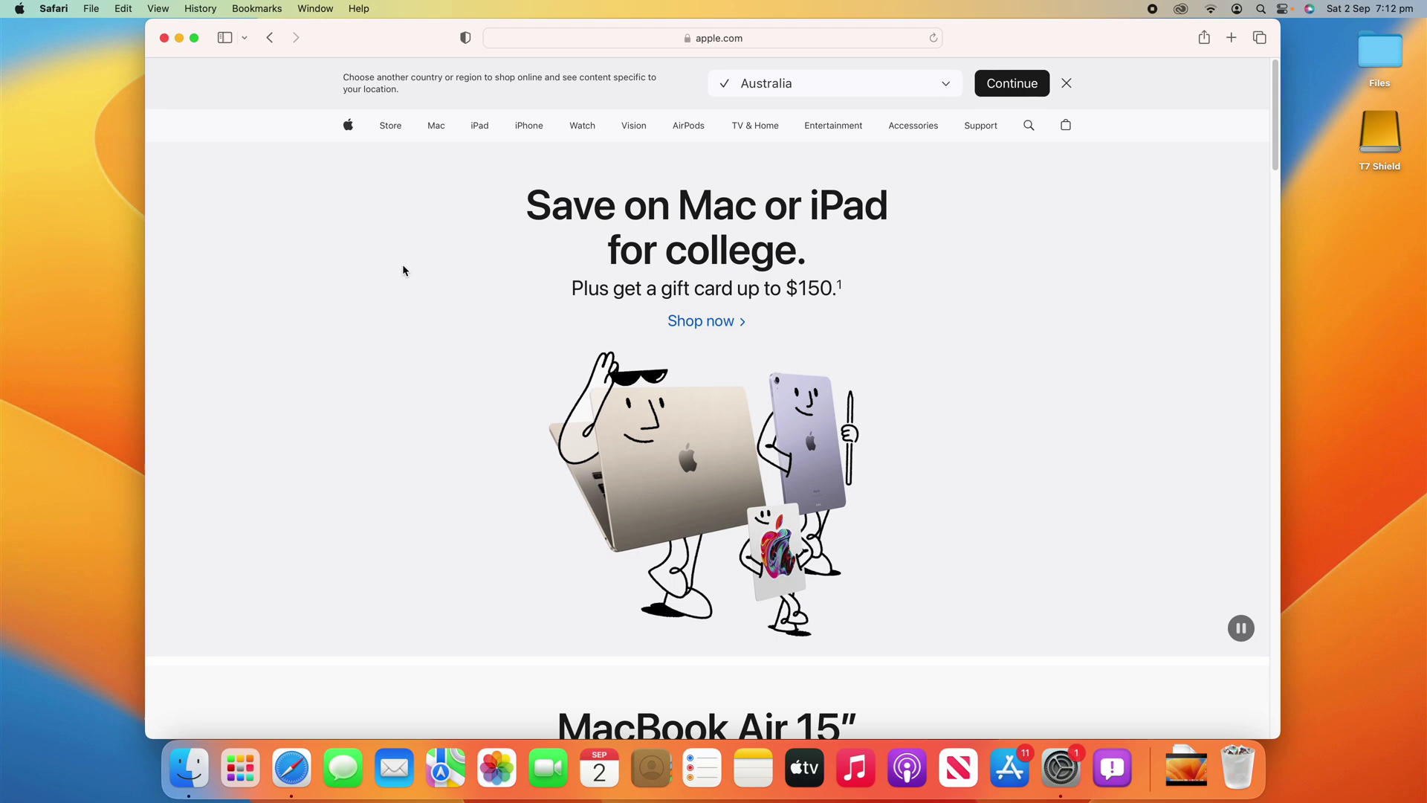
scroll(403, 270, "down", 10)
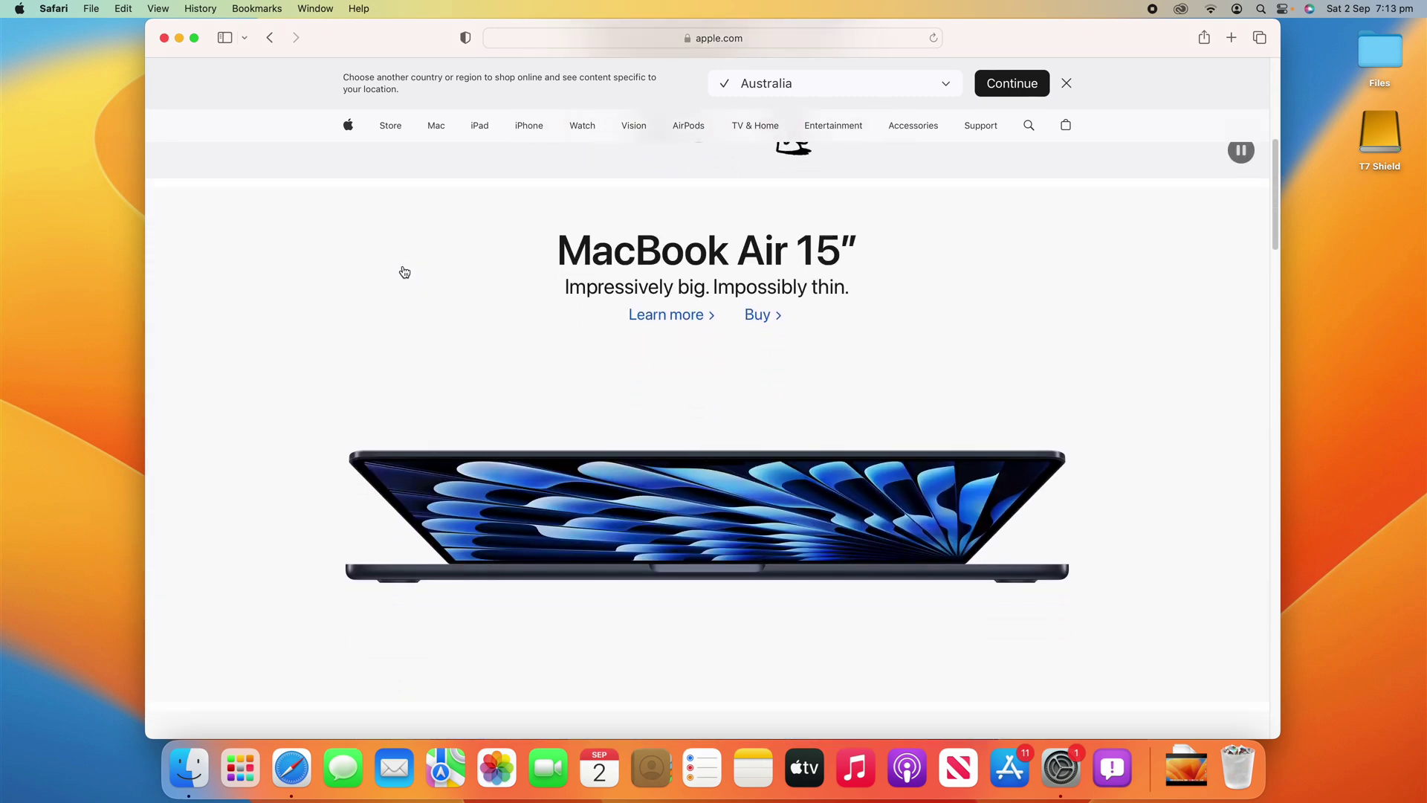
scroll(438, 253, "up", 1)
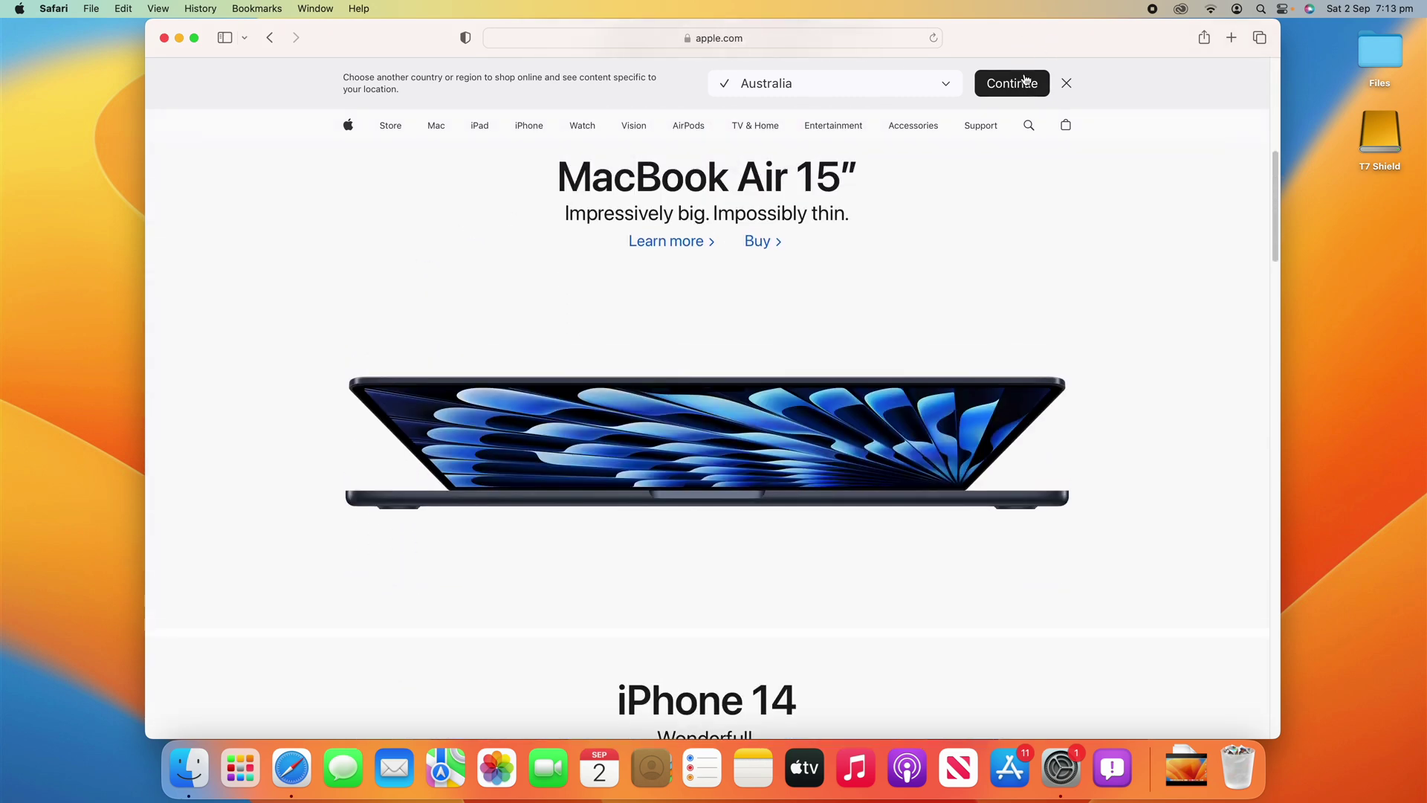
left_click(1026, 81)
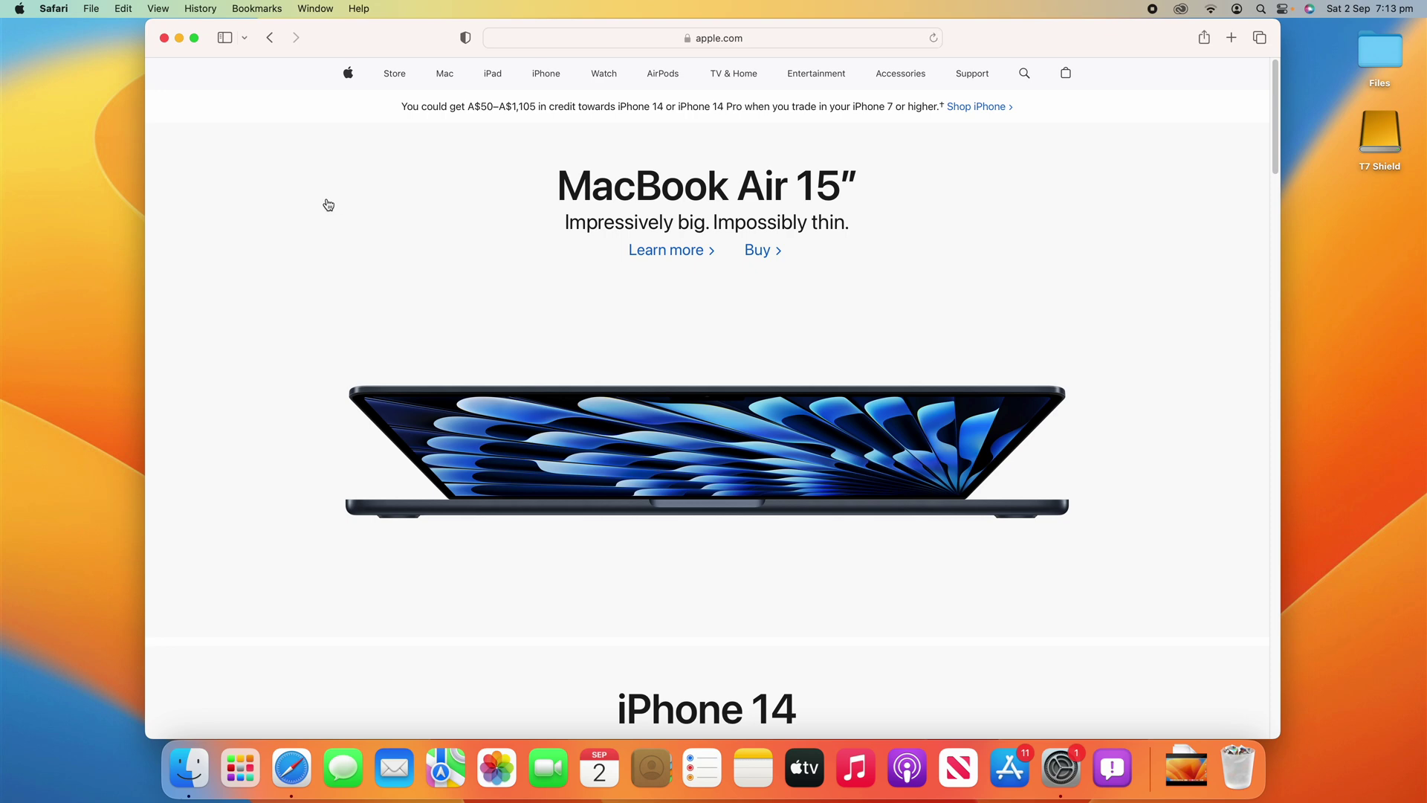
left_click(91, 8)
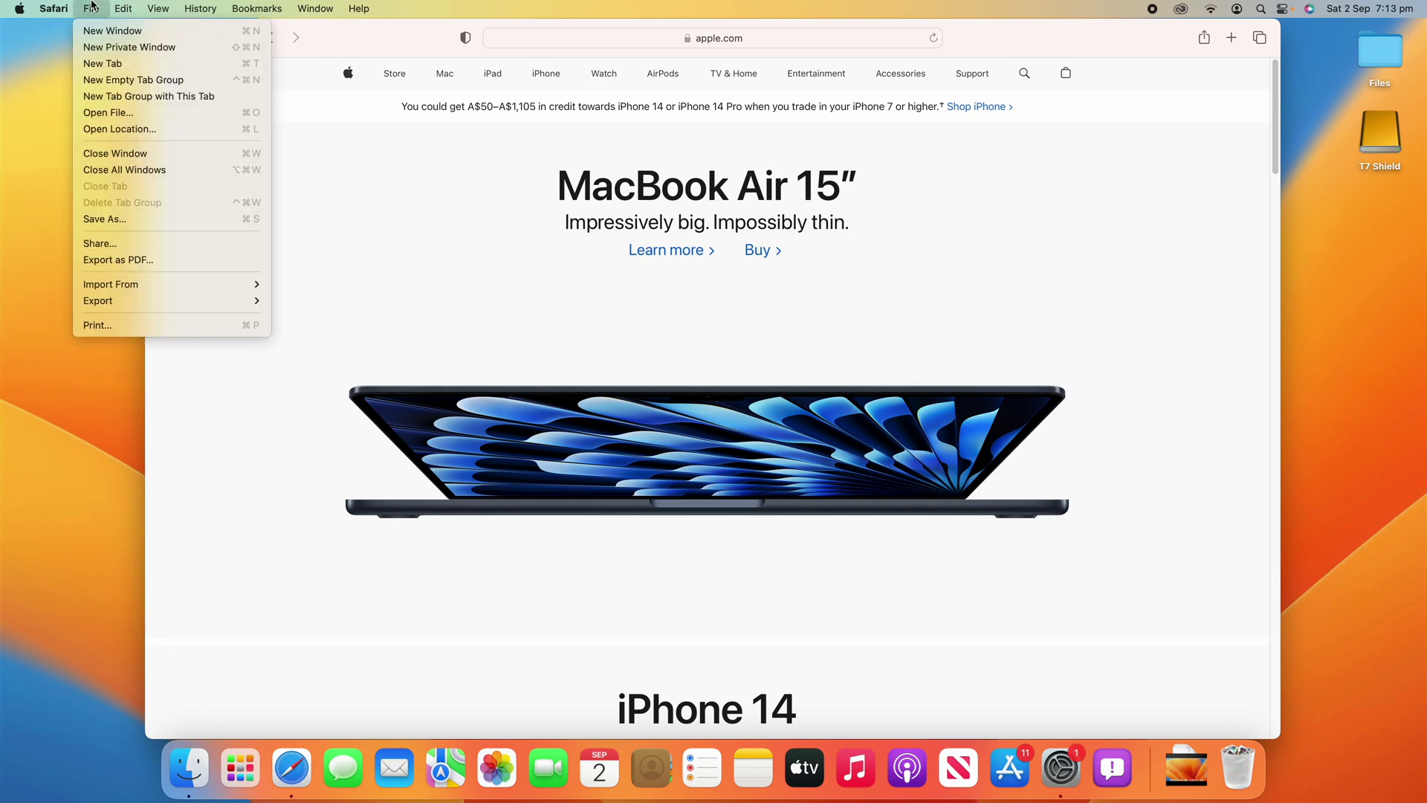
mouse_move(121, 5)
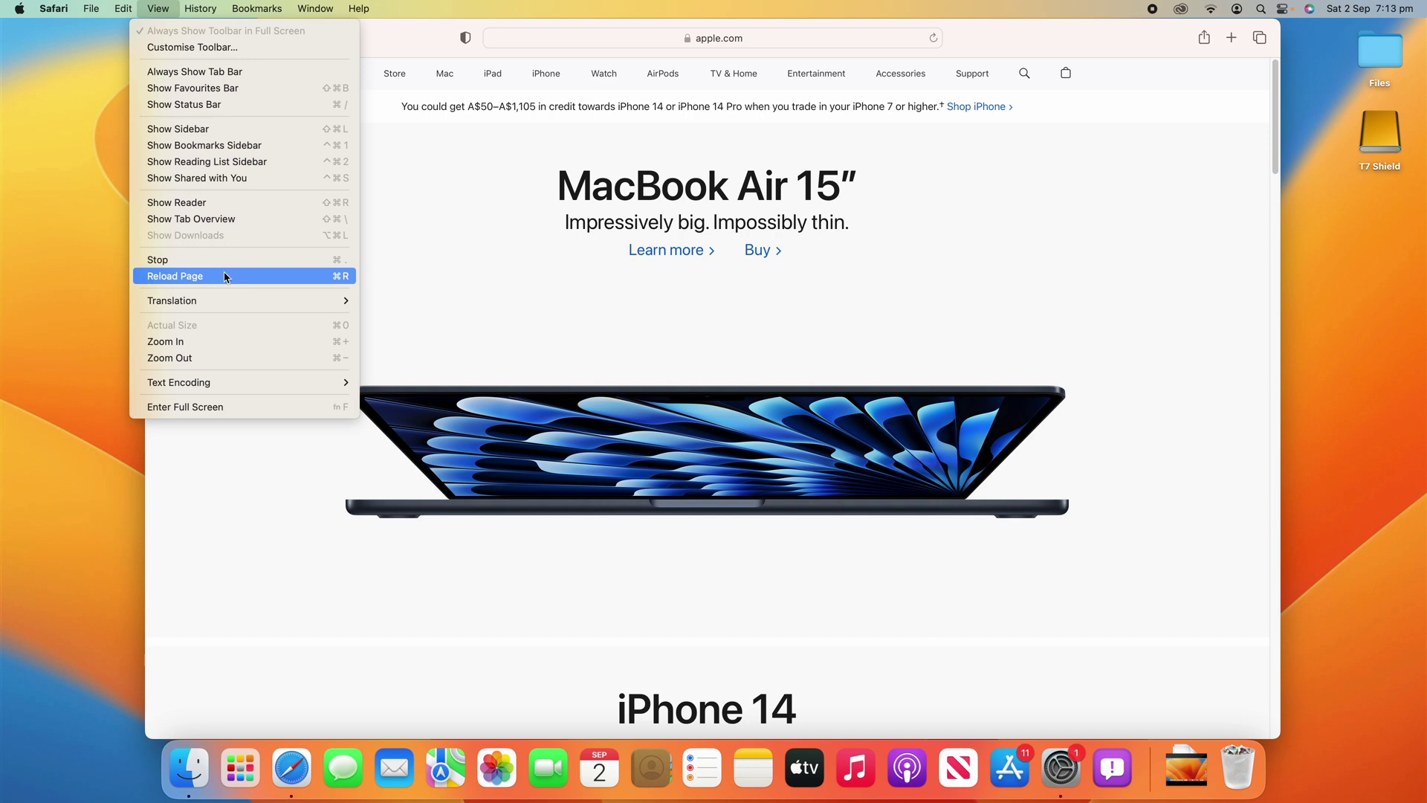
Enter 'Reload Page' as the Safari shortcut's menu title in System Settings
left_click(1055, 767)
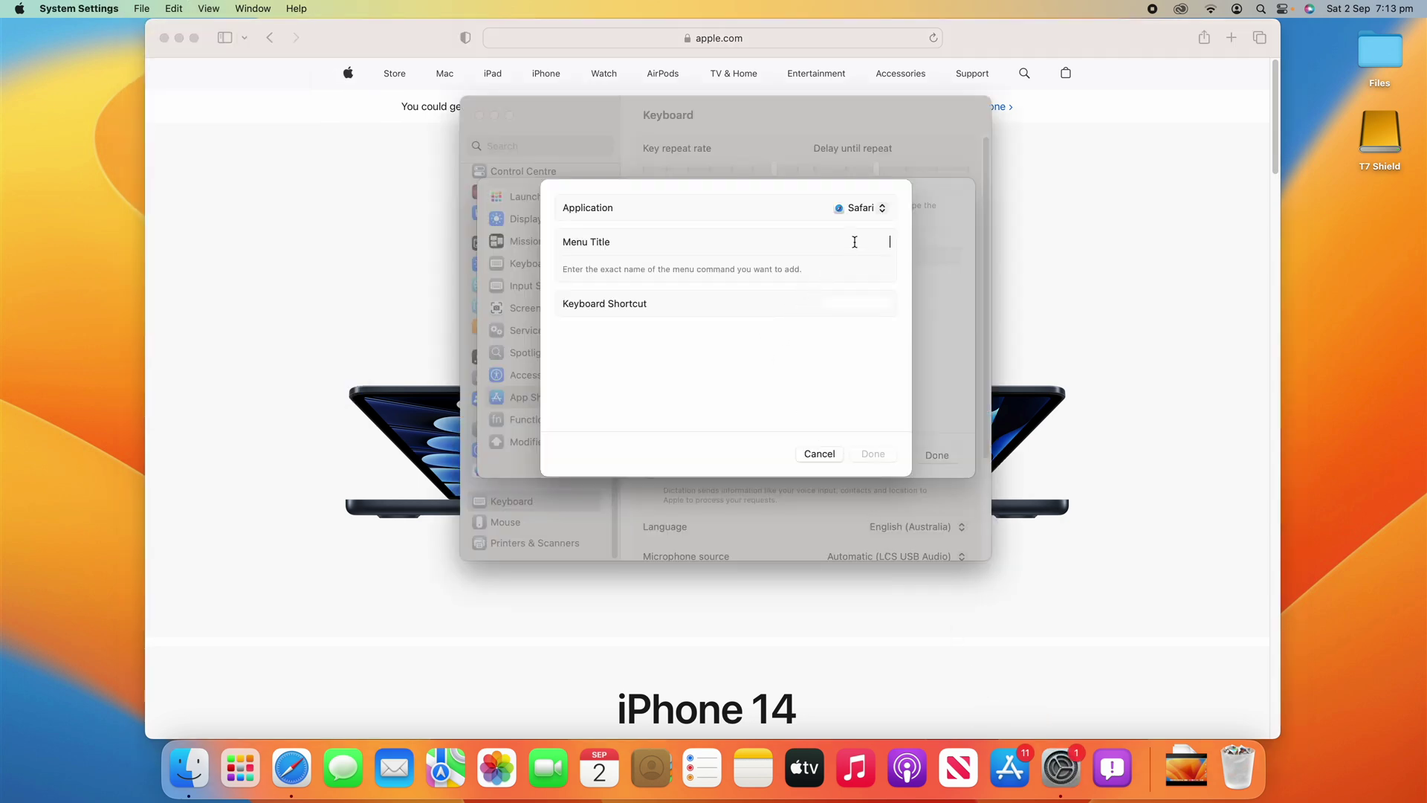
type("Reload Page")
left_click_drag(816, 244, 880, 241)
left_click(881, 241)
Bring Safari forward again to recheck the exact Reload Page command name
left_click(197, 9)
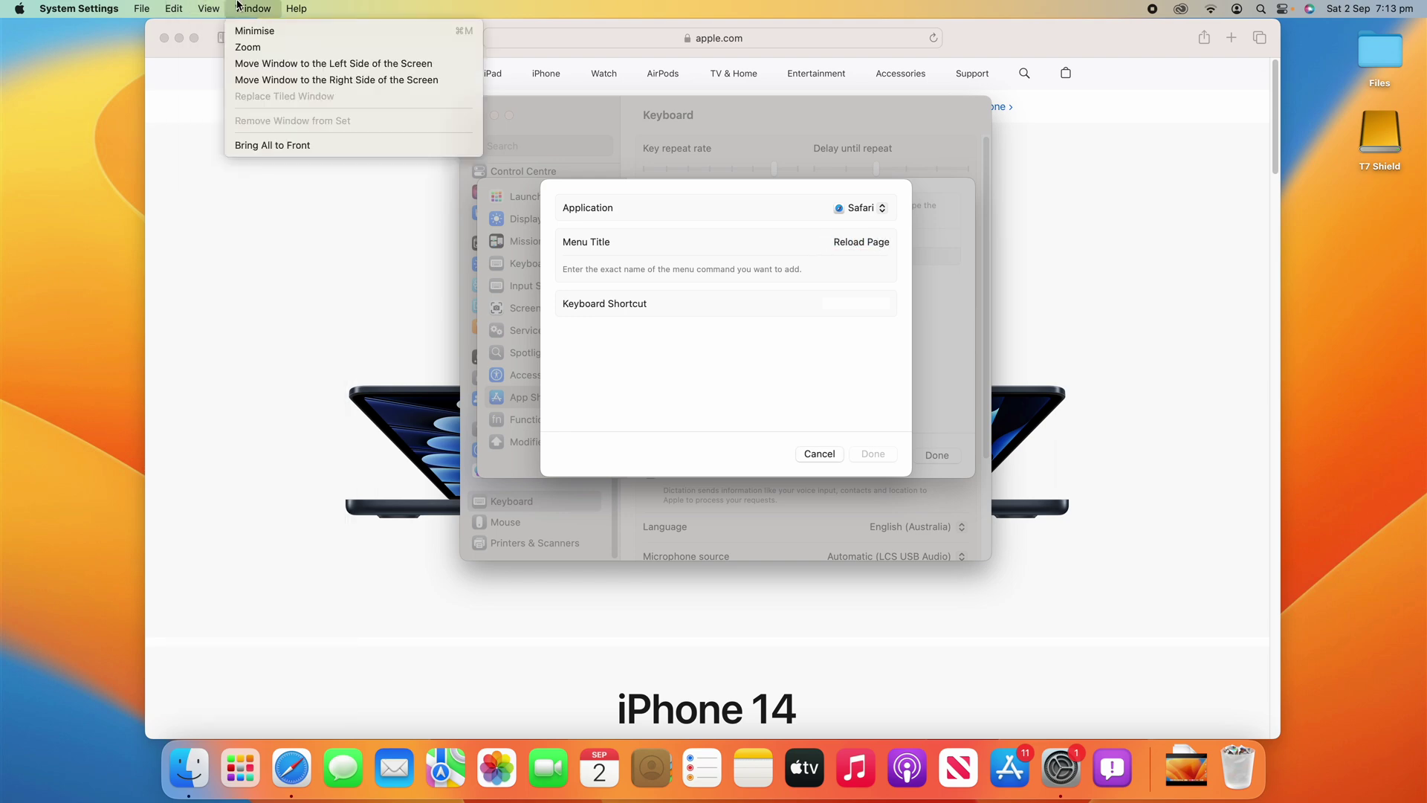
left_click(165, 192)
left_click(158, 8)
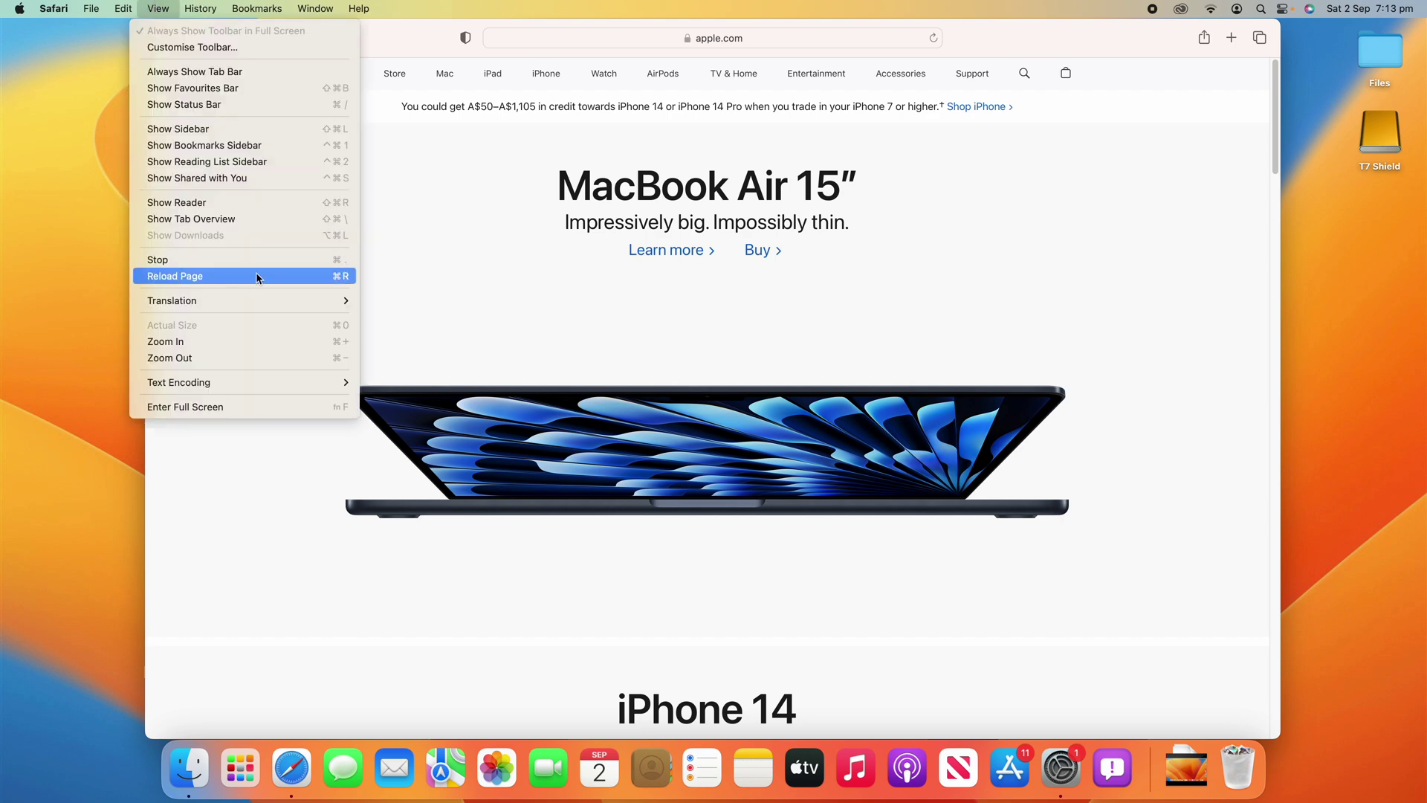
Search Safari's Help for 'reload' and step through the results to reveal Reload Page
left_click(158, 8)
left_click(371, 7)
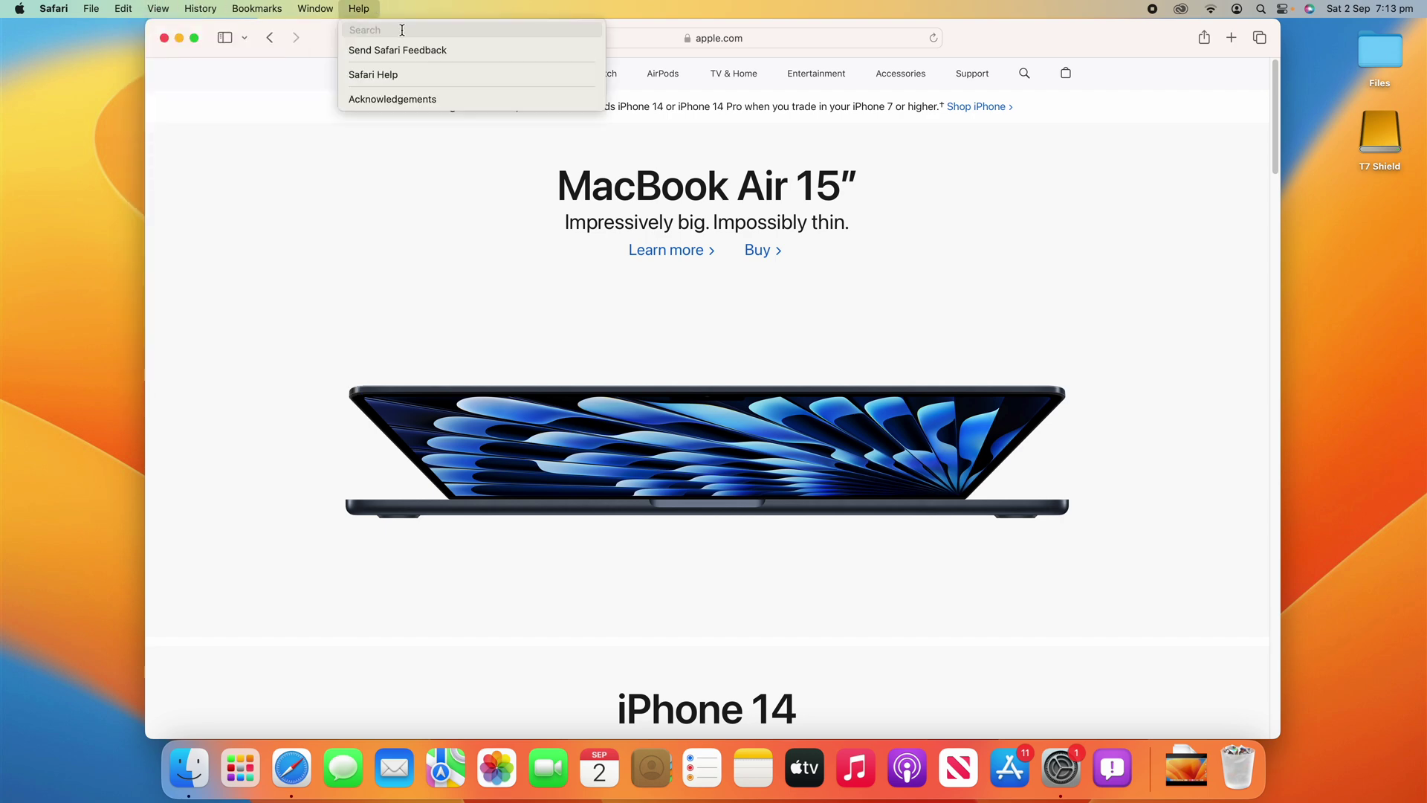
type("re")
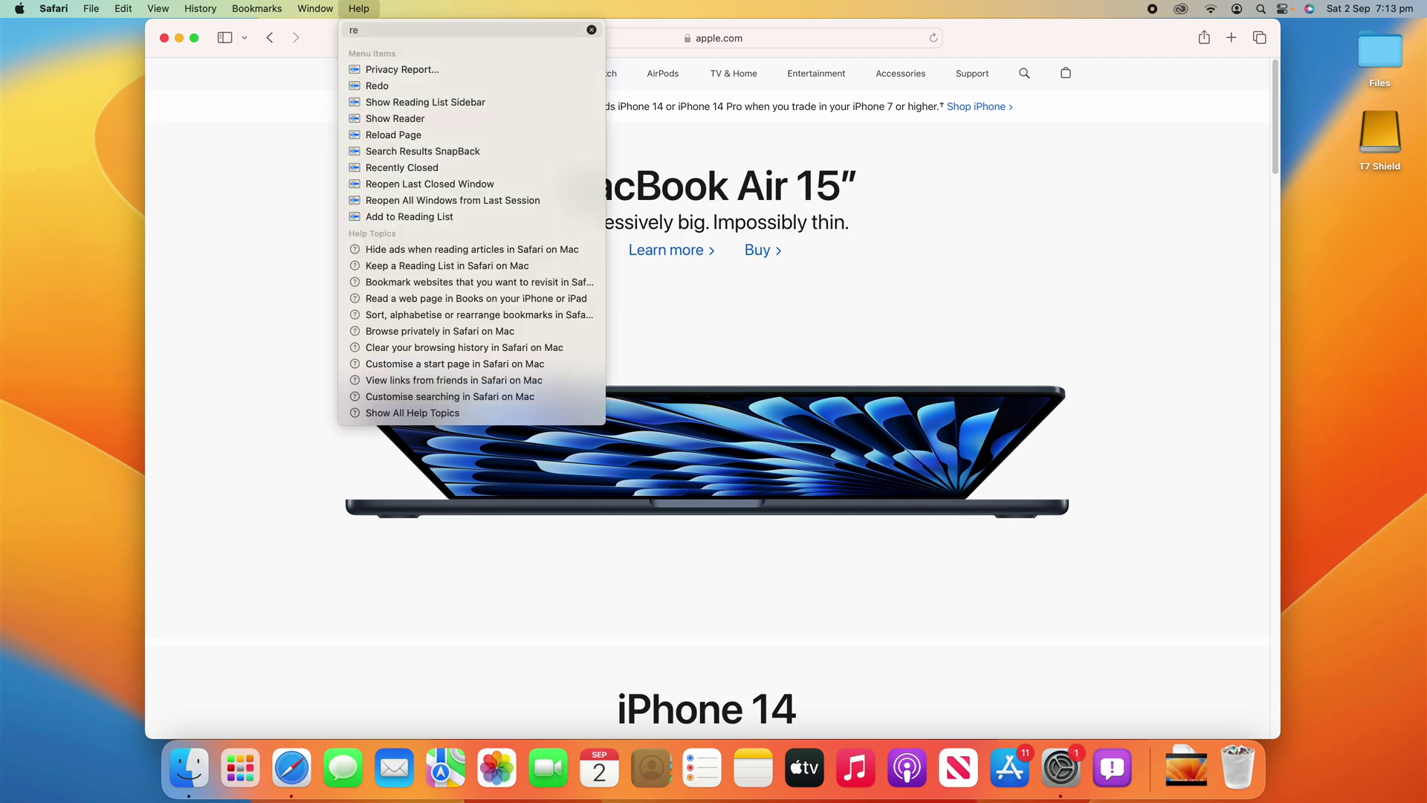
type("fresh")
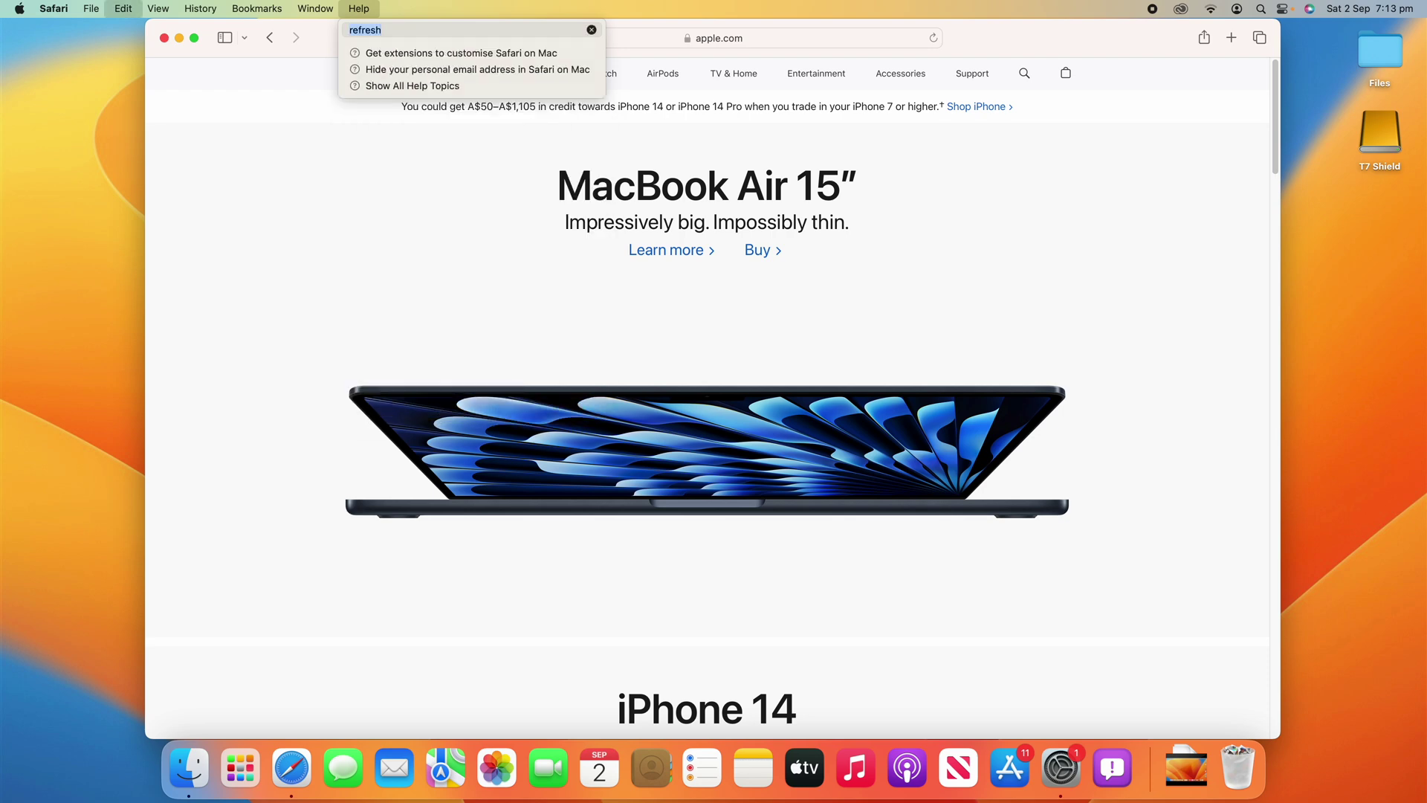
key("BackSpace")
key("BackSpace")
key("BackSpace")
key("BackSpace")
key("BackSpace")
key("BackSpace")
key("BackSpace")
left_click(361, 8)
left_click(360, 8)
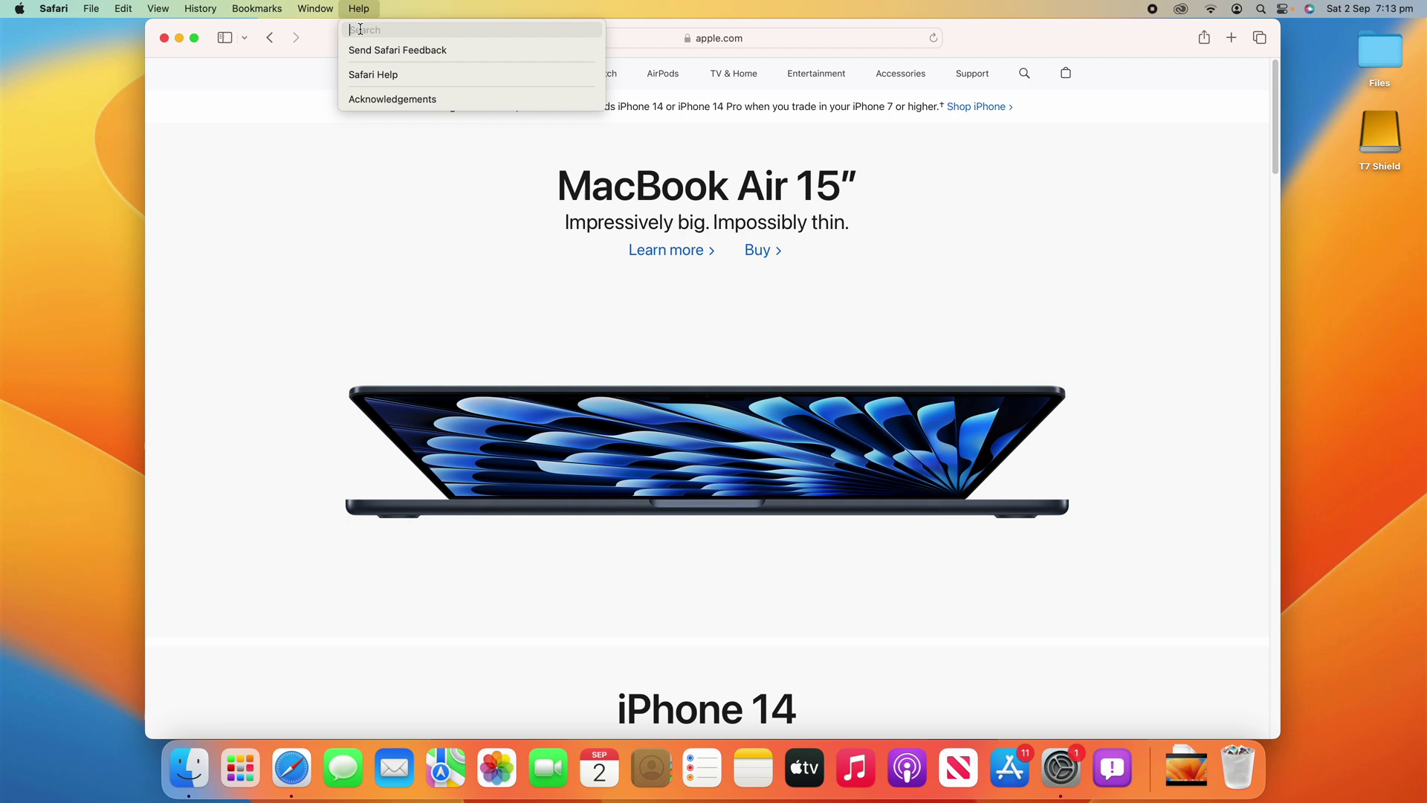
type("re")
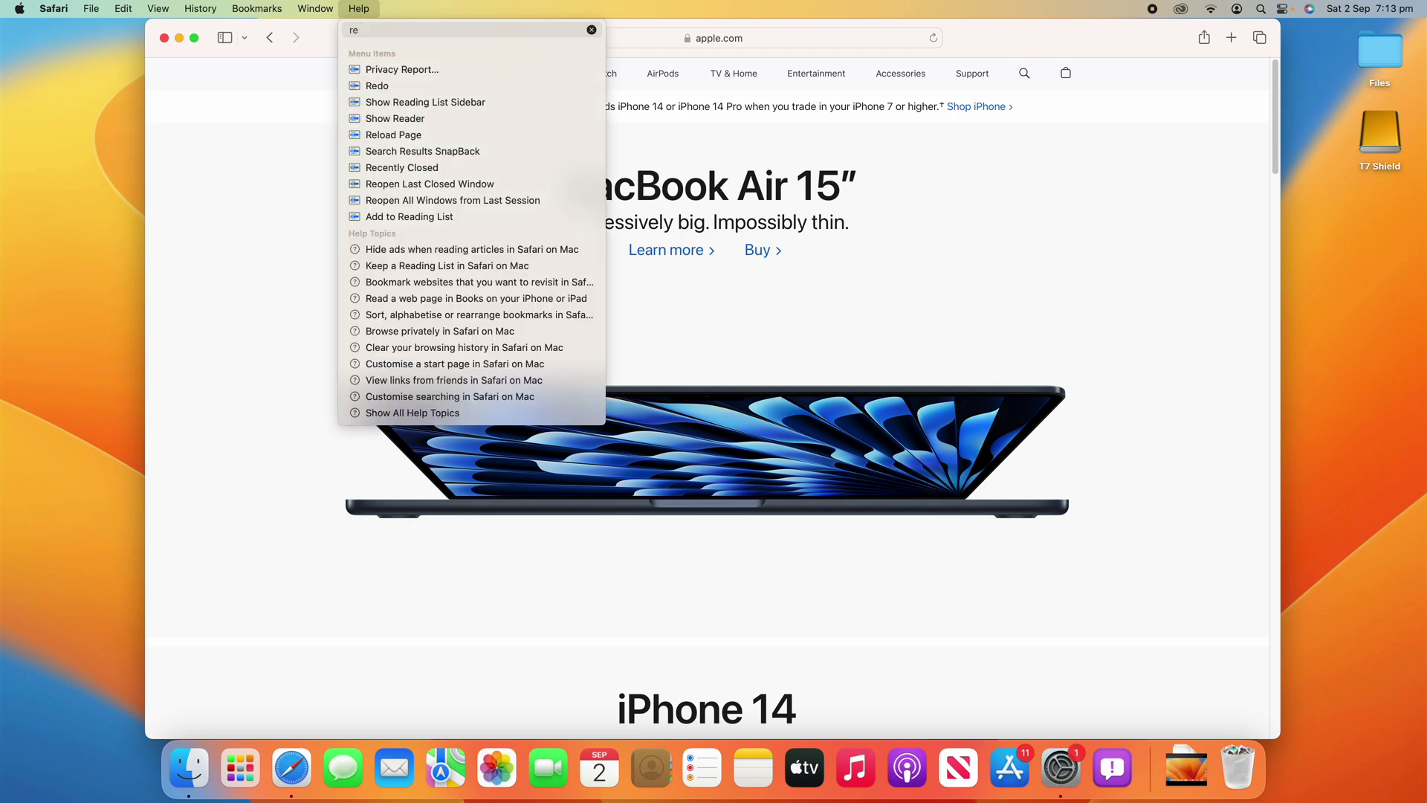
type("load")
key("Down")
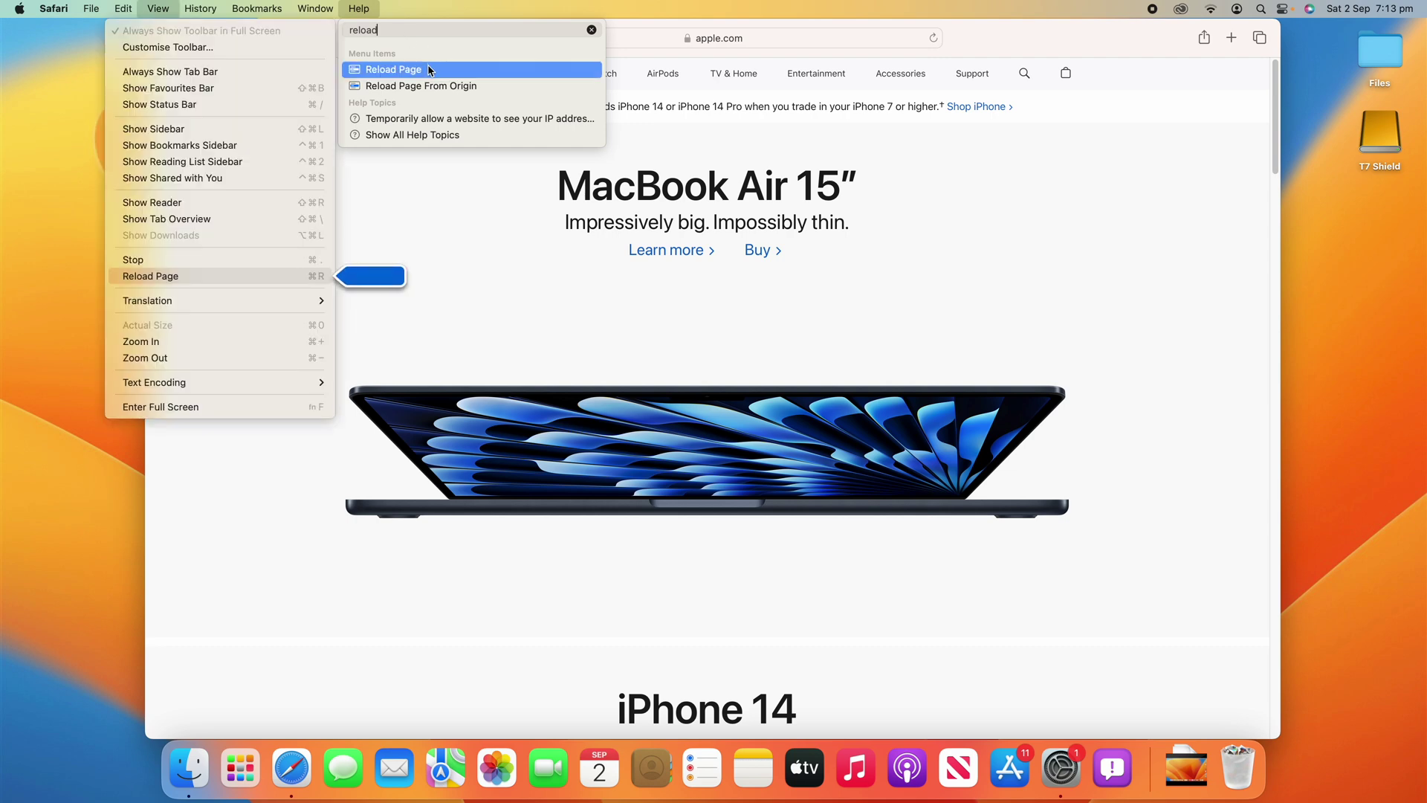
key("Down")
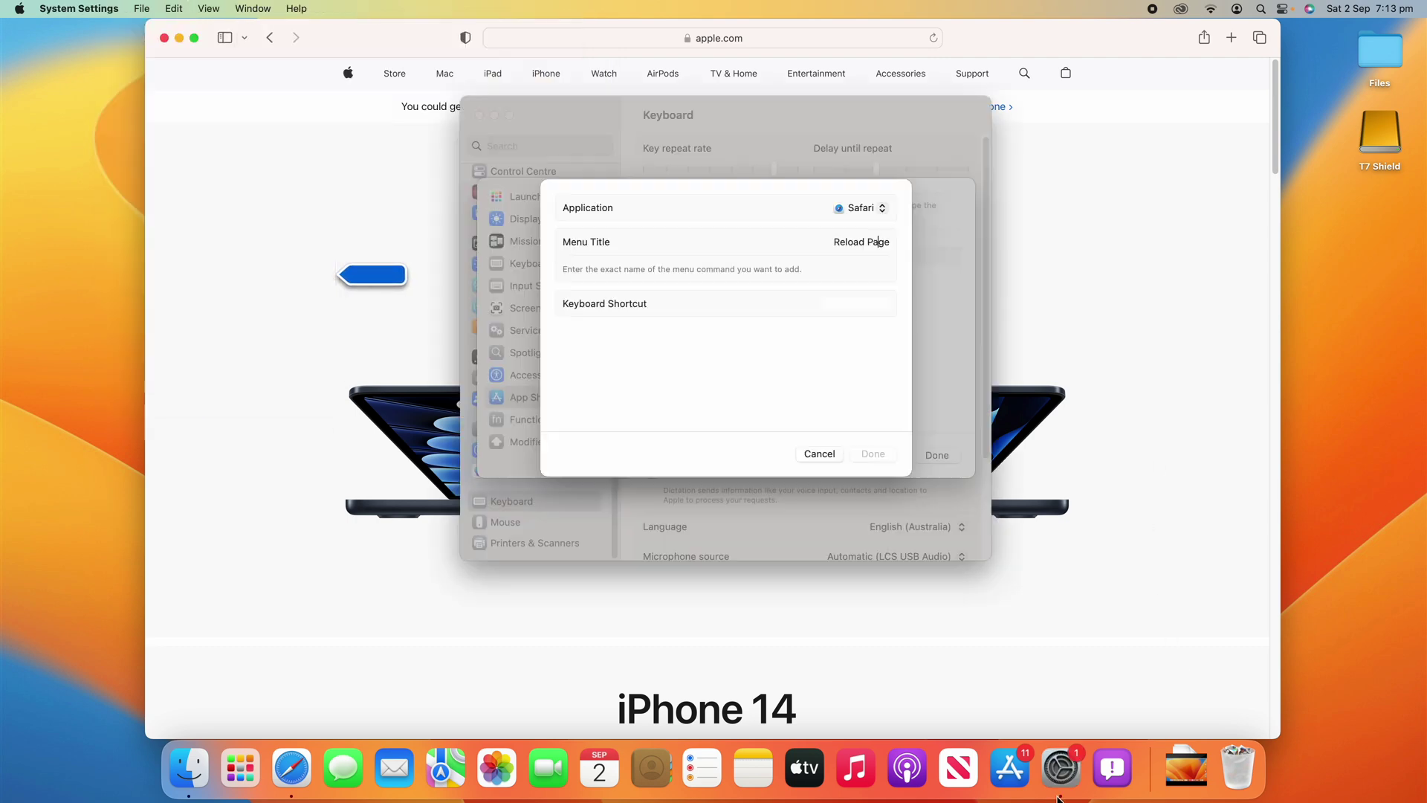
Record ⌘\ as Safari's Reload Page shortcut and save it
left_click(1058, 797)
left_click(859, 306)
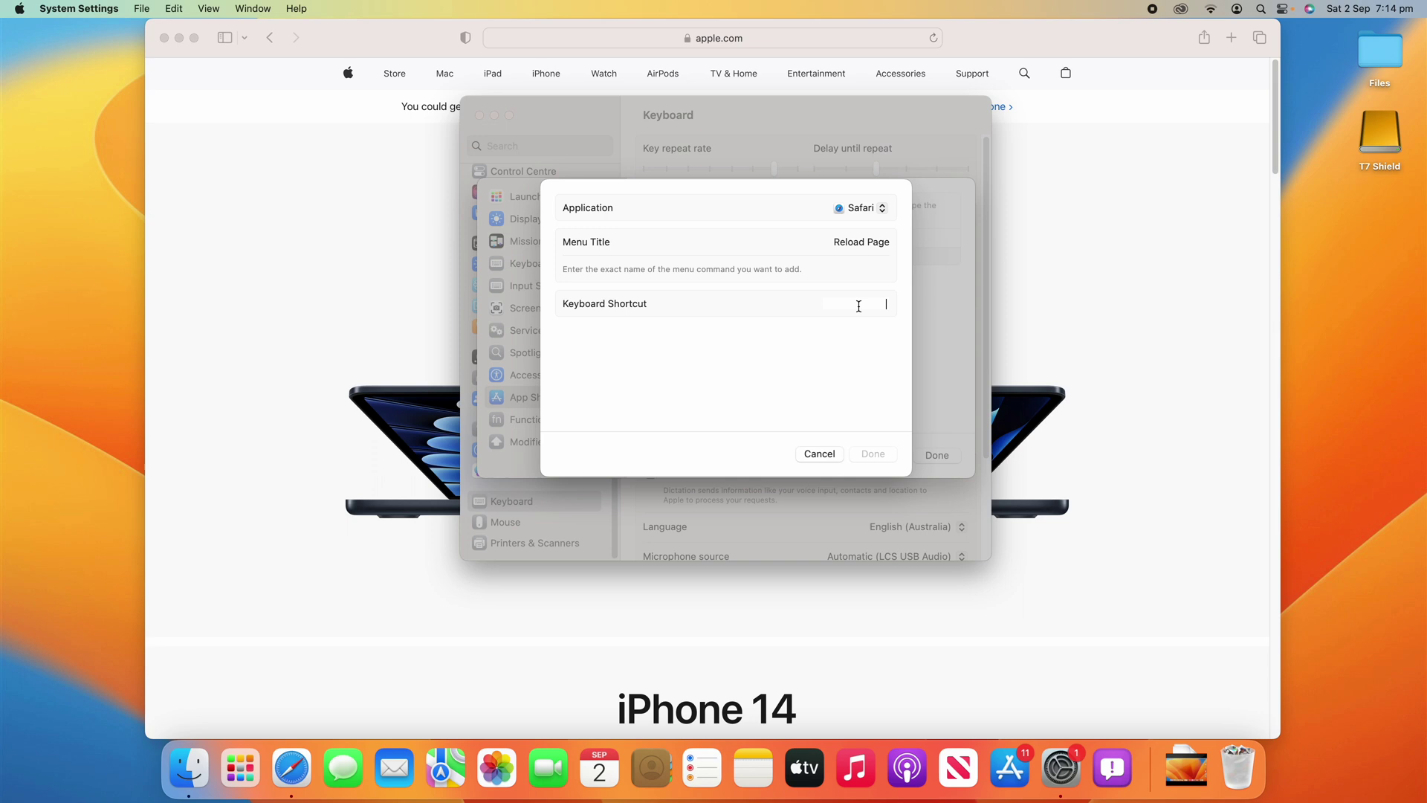
key("super+backslash")
left_click(888, 454)
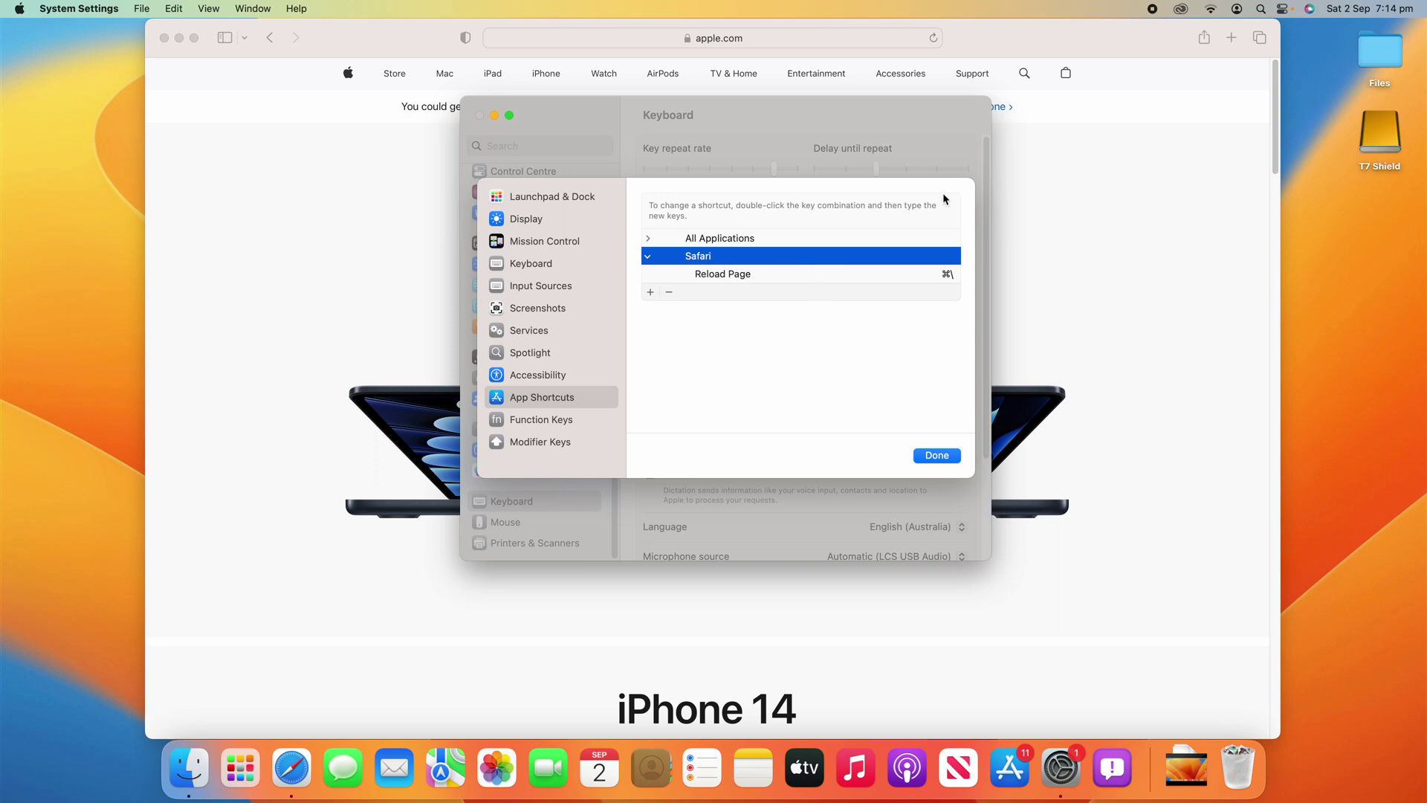
left_click(1139, 49)
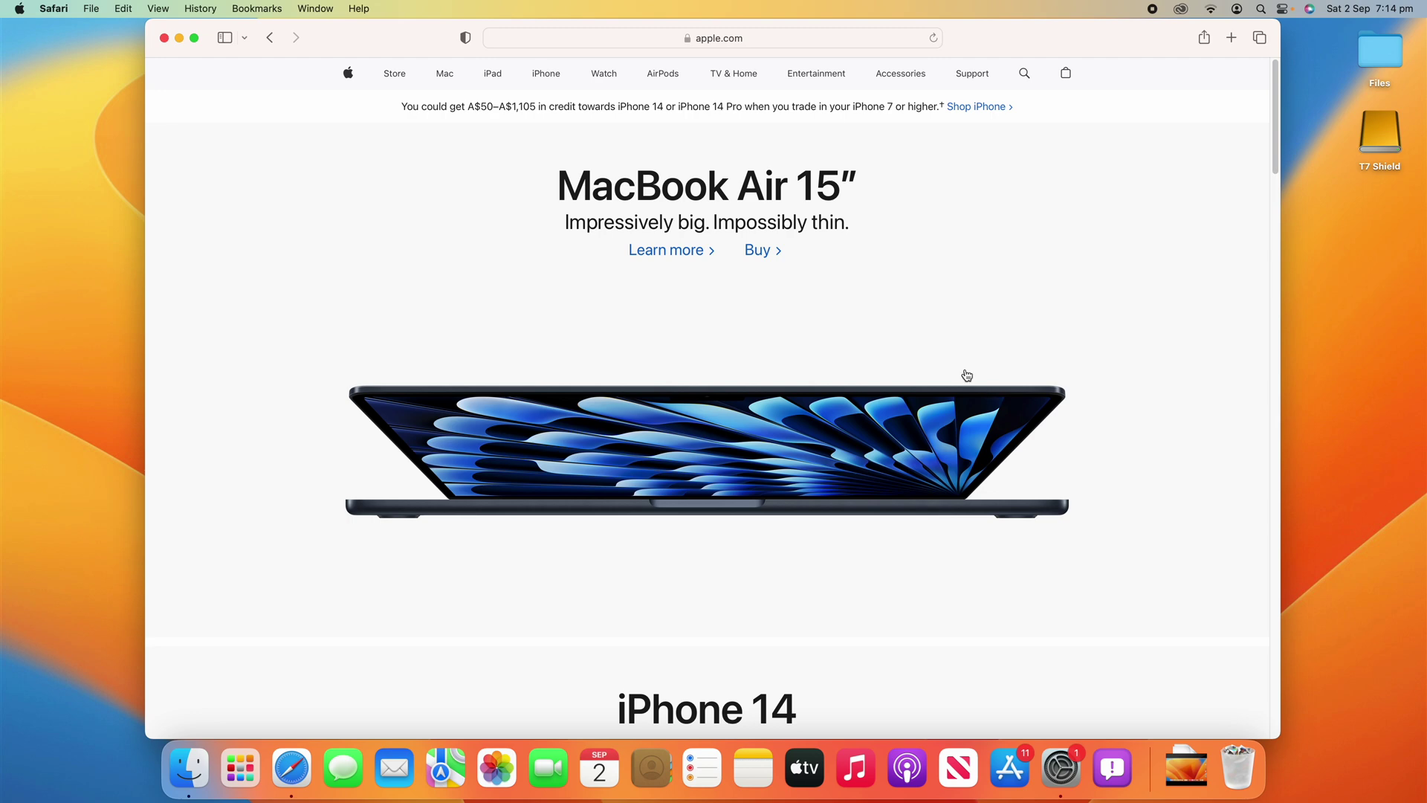
left_click(1060, 767)
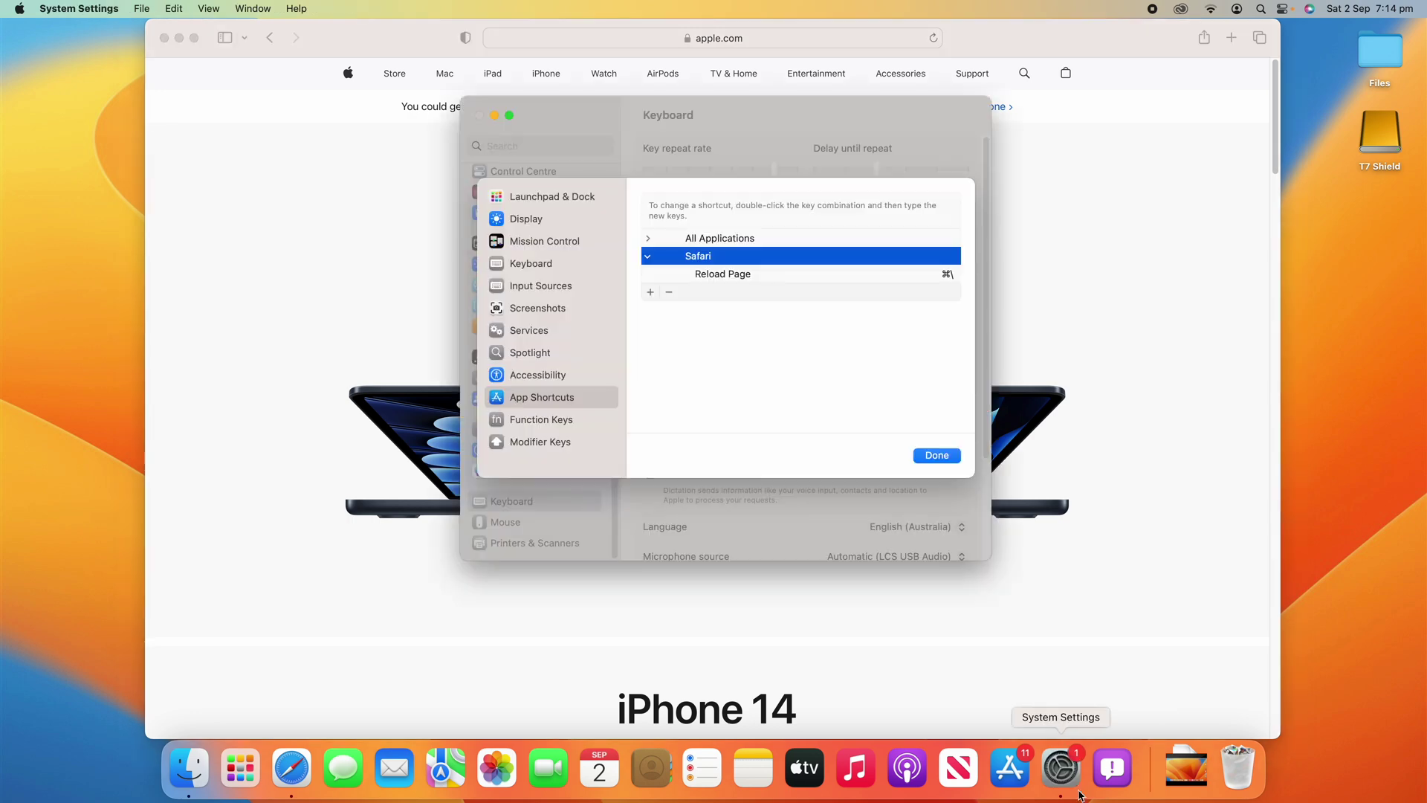
left_click(652, 292)
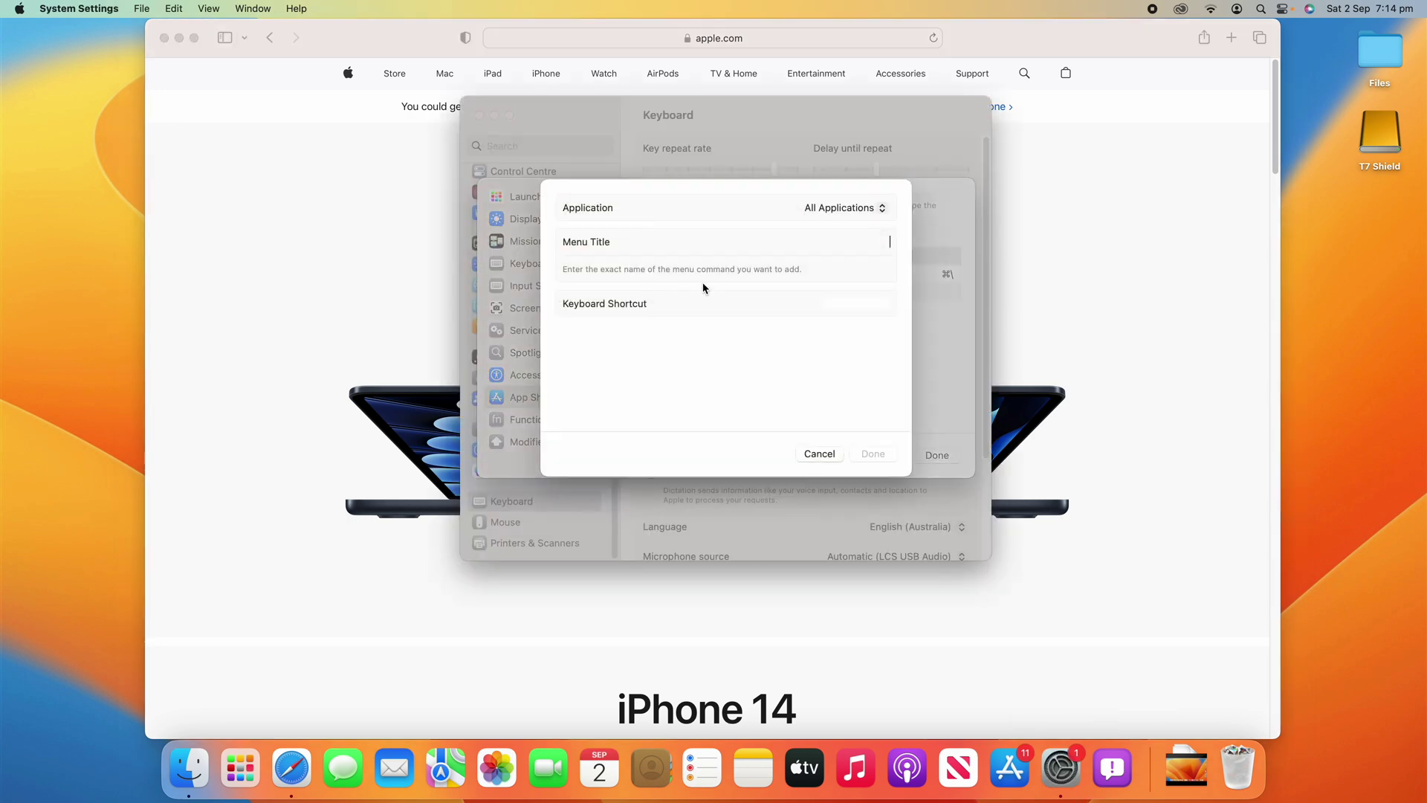
left_click(839, 208)
scroll(862, 672, "down", 5)
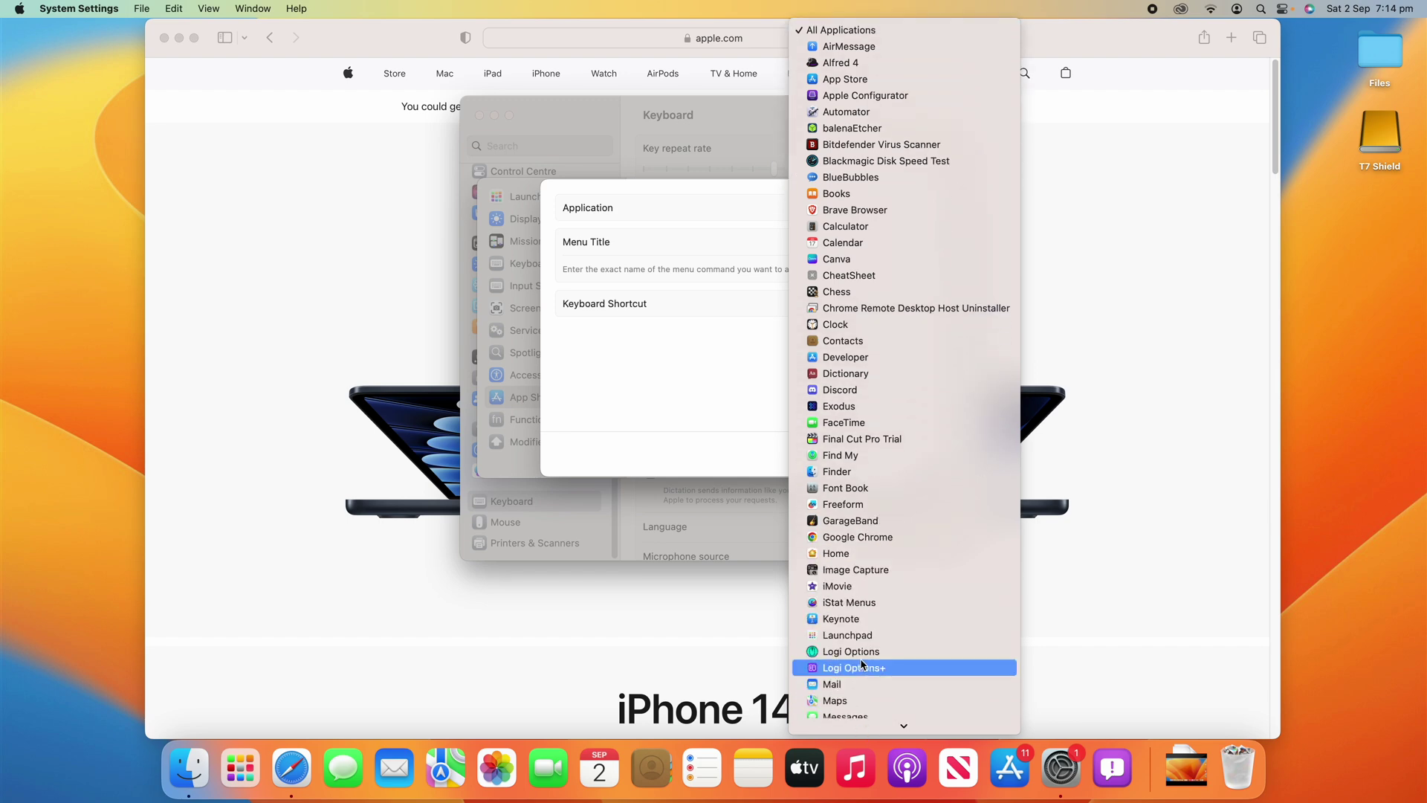
left_click(892, 538)
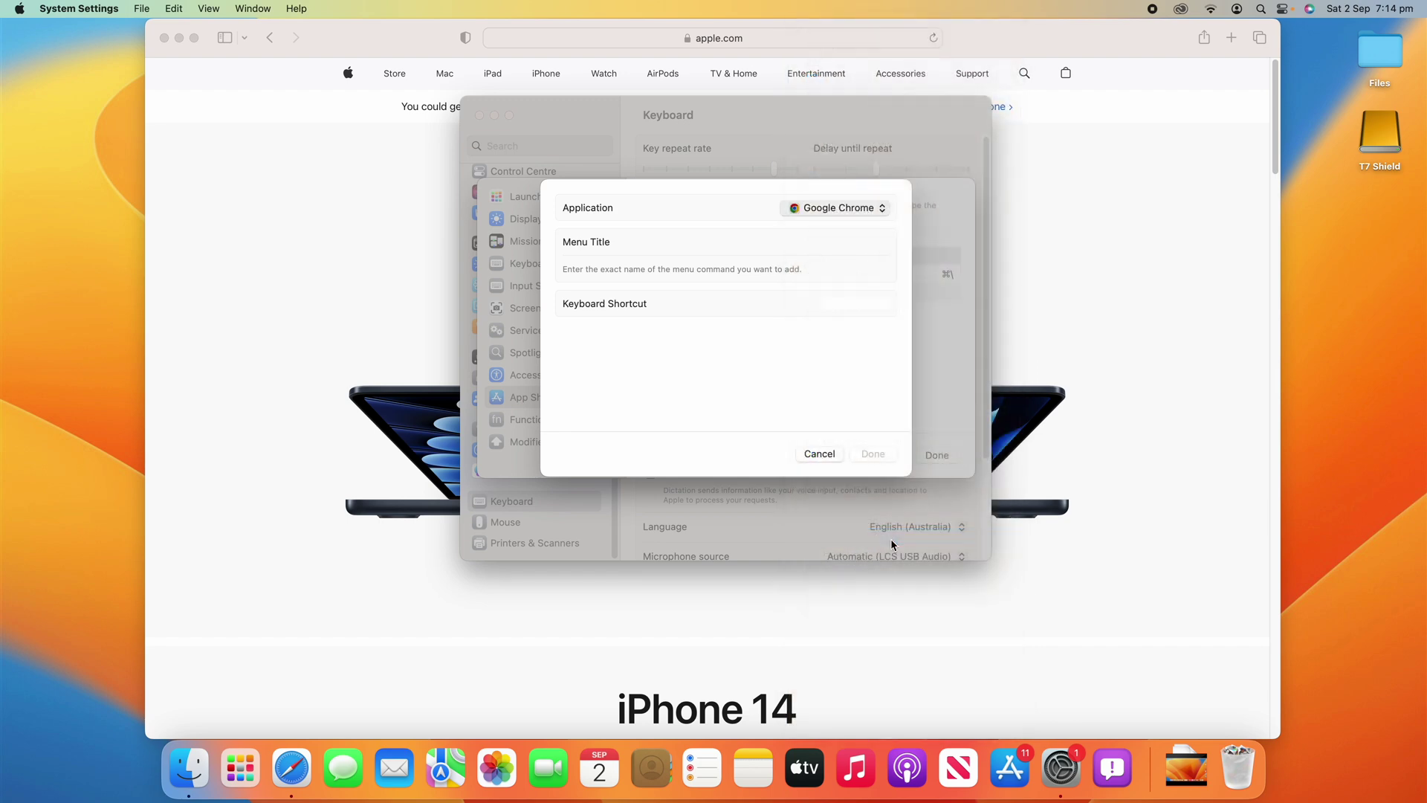
left_click(820, 454)
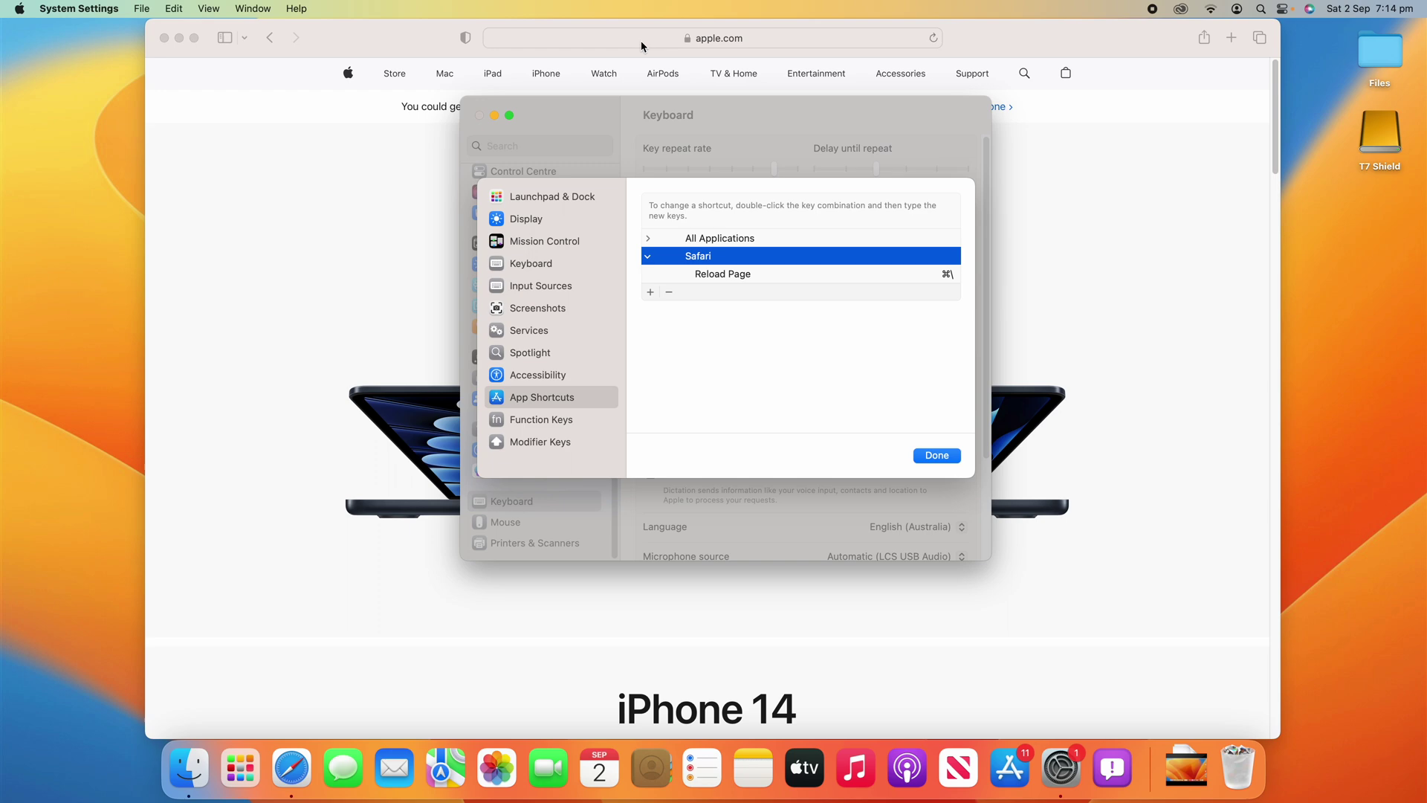
left_click(231, 74)
left_click(125, 8)
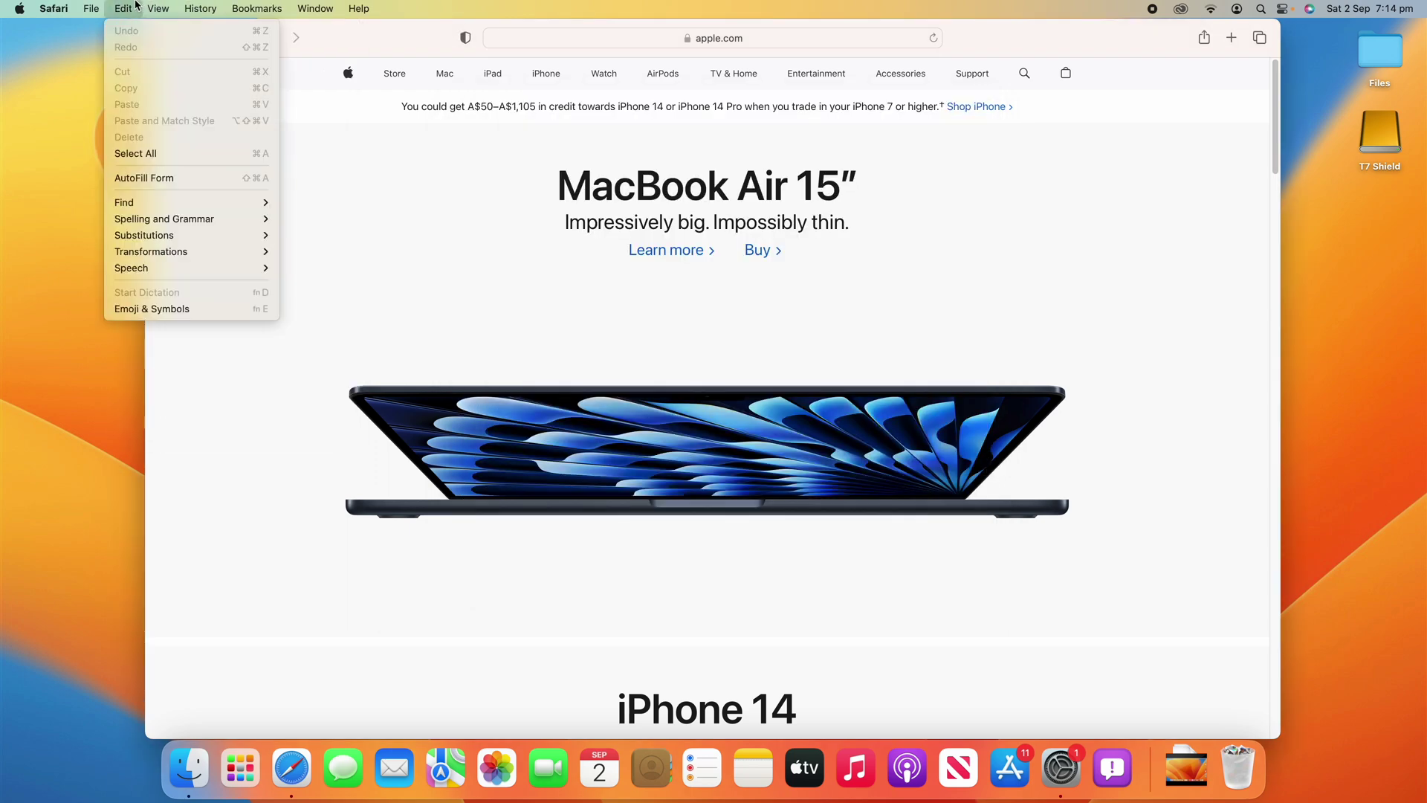
mouse_move(162, 6)
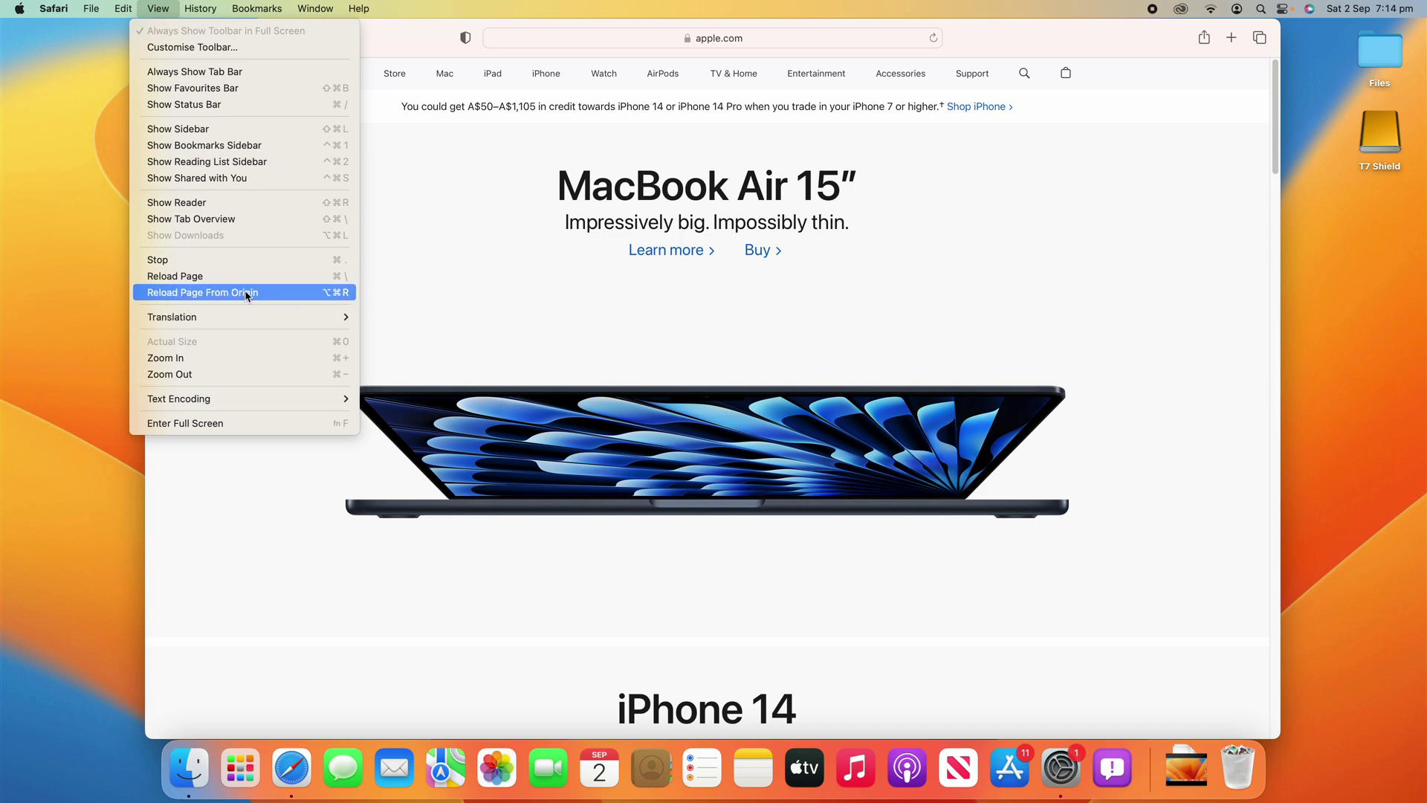
left_click(931, 308)
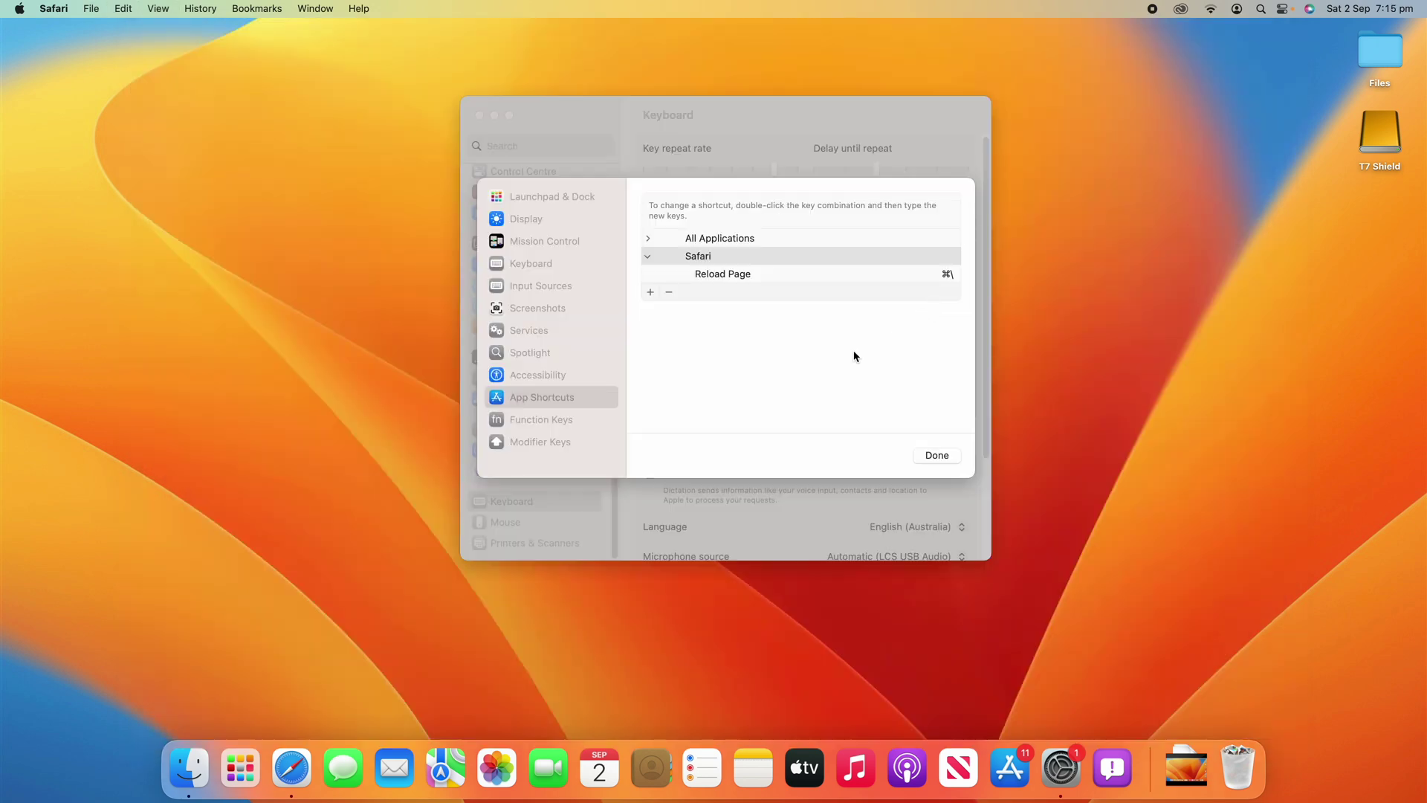
Remove the Reload Page shortcut and the Safari group, then close System Settings
left_click(825, 367)
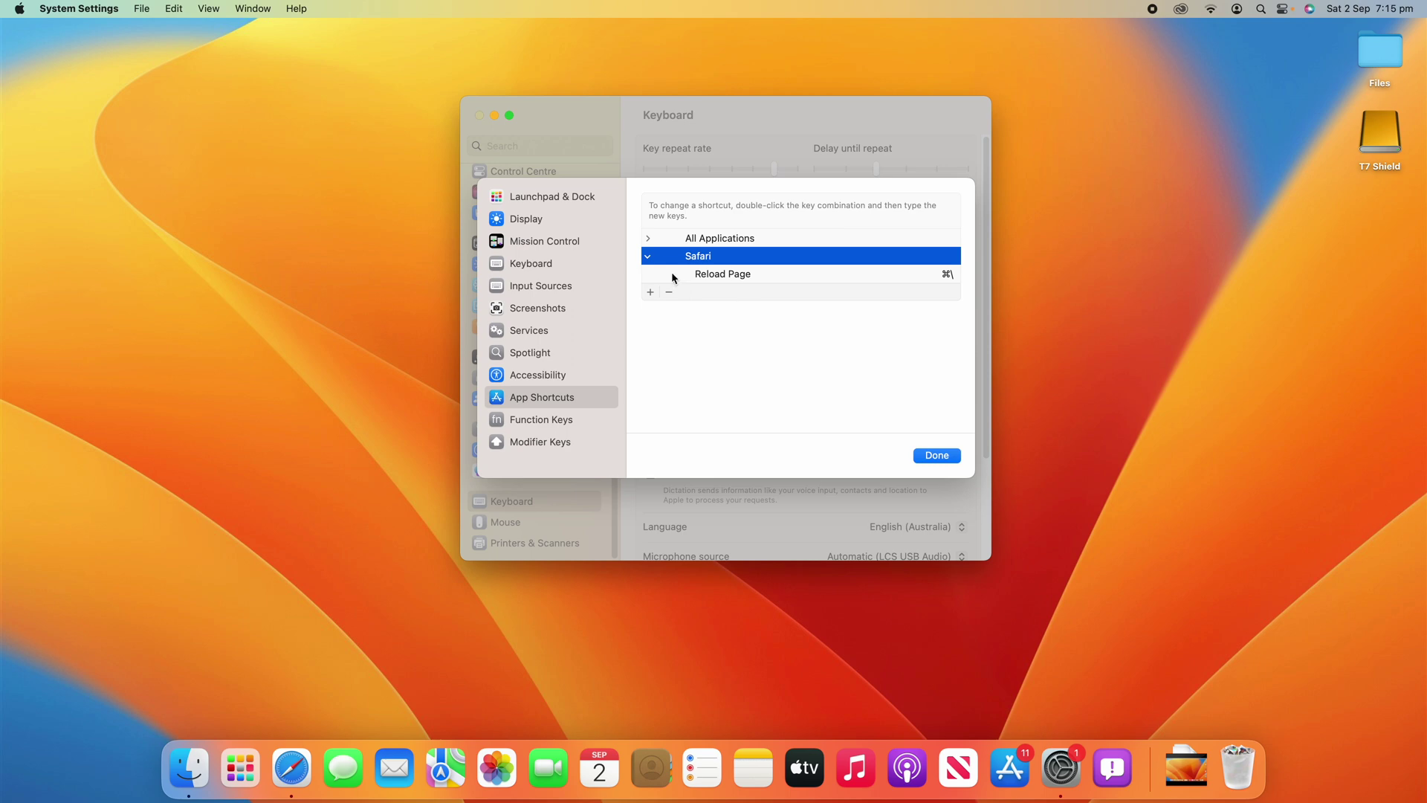
left_click(751, 274)
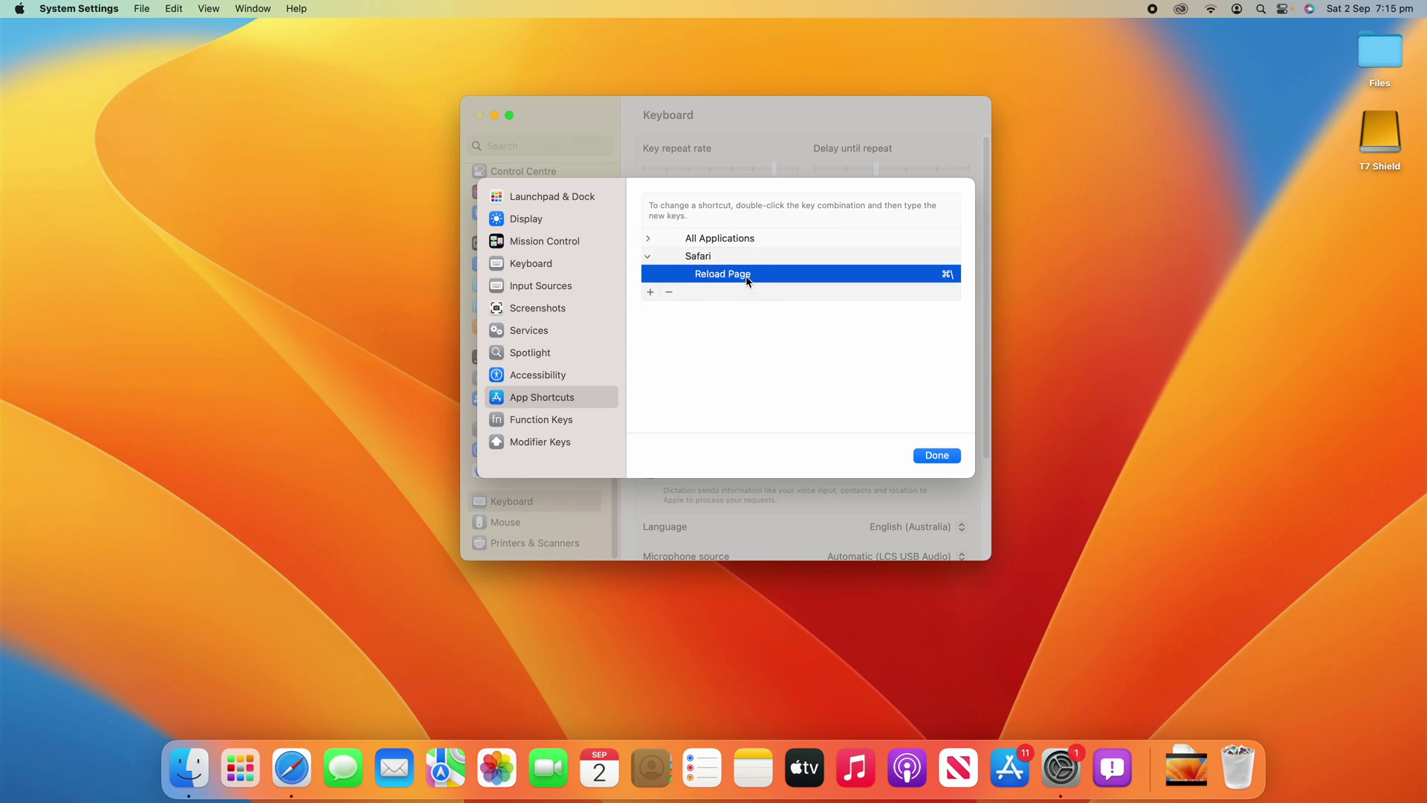
left_click(669, 292)
left_click(688, 257)
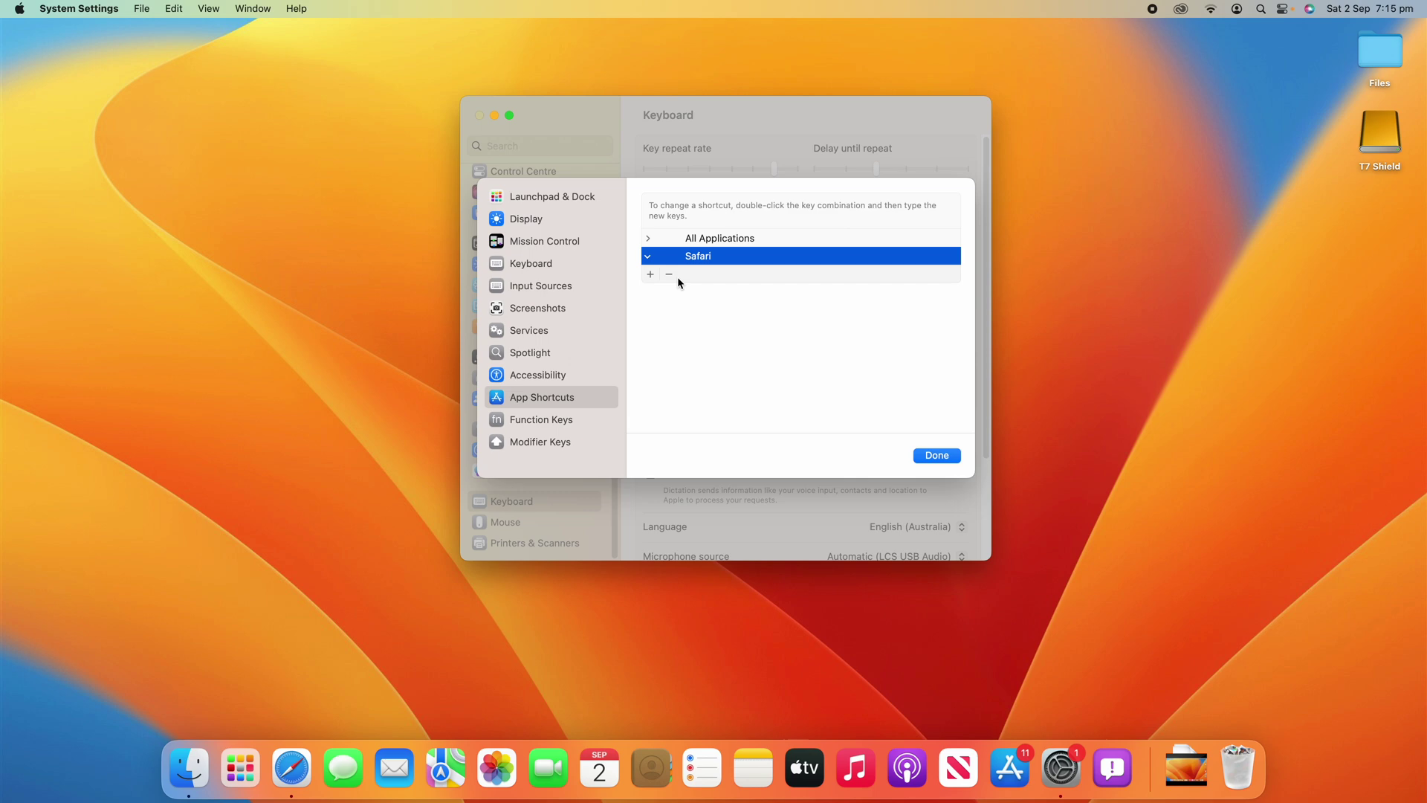
left_click(669, 274)
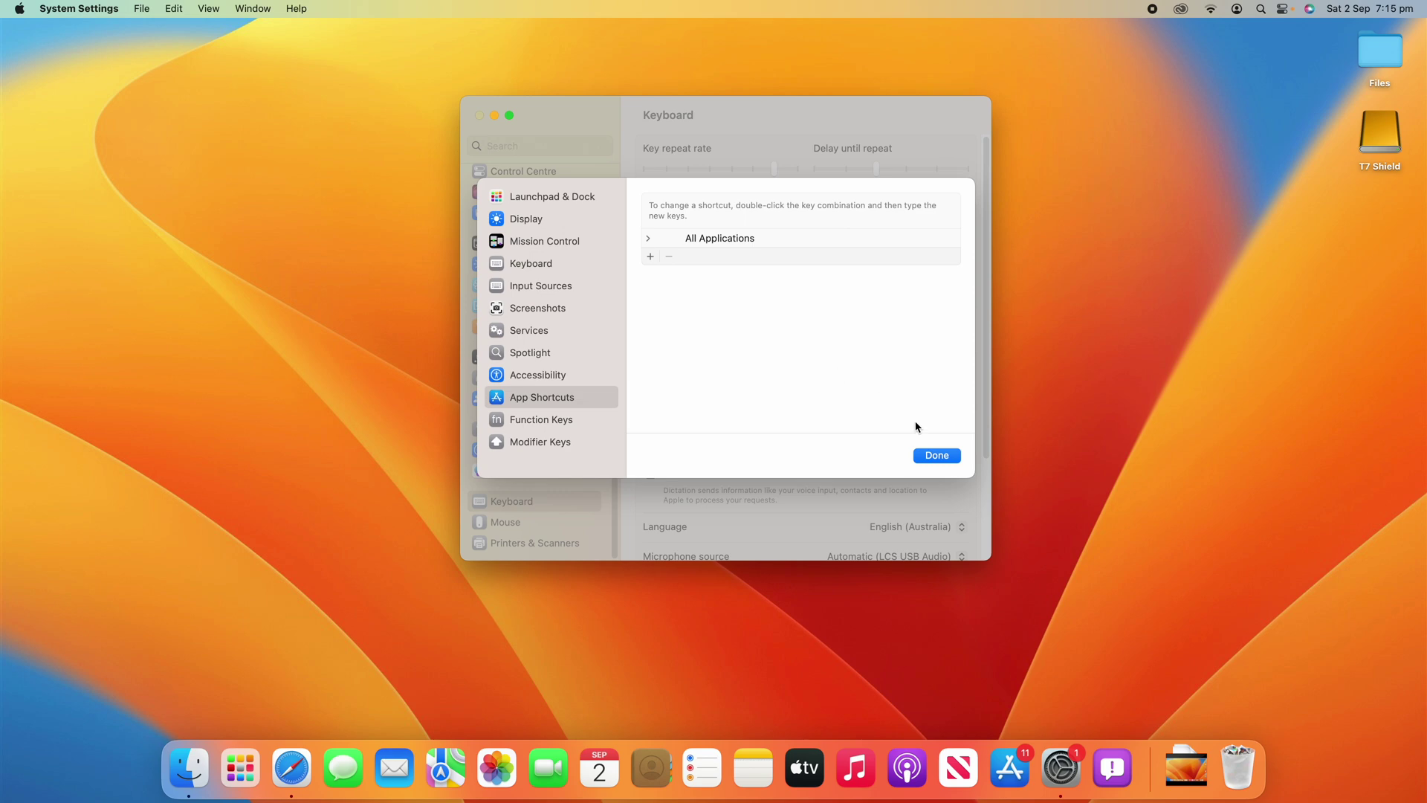
left_click(950, 455)
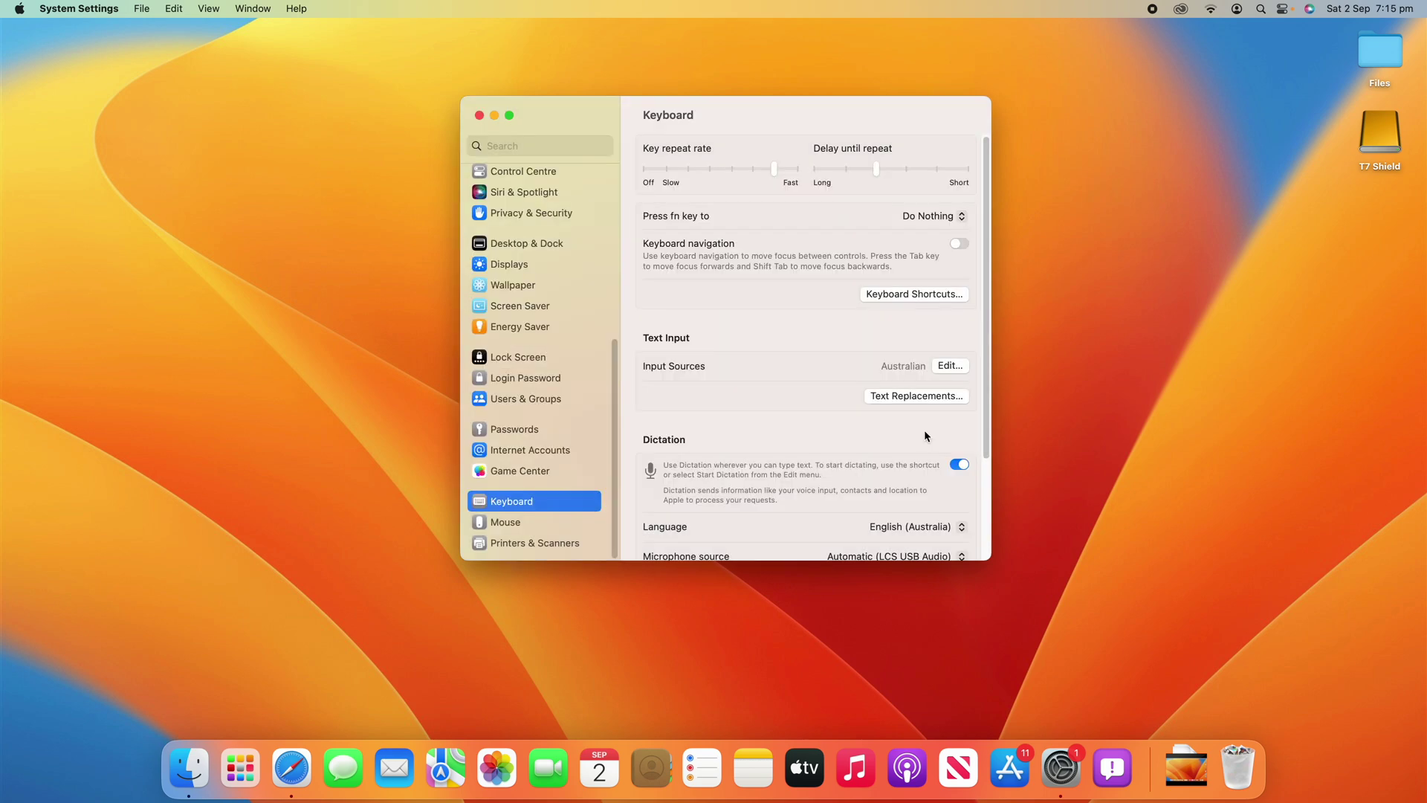
key("super+w")
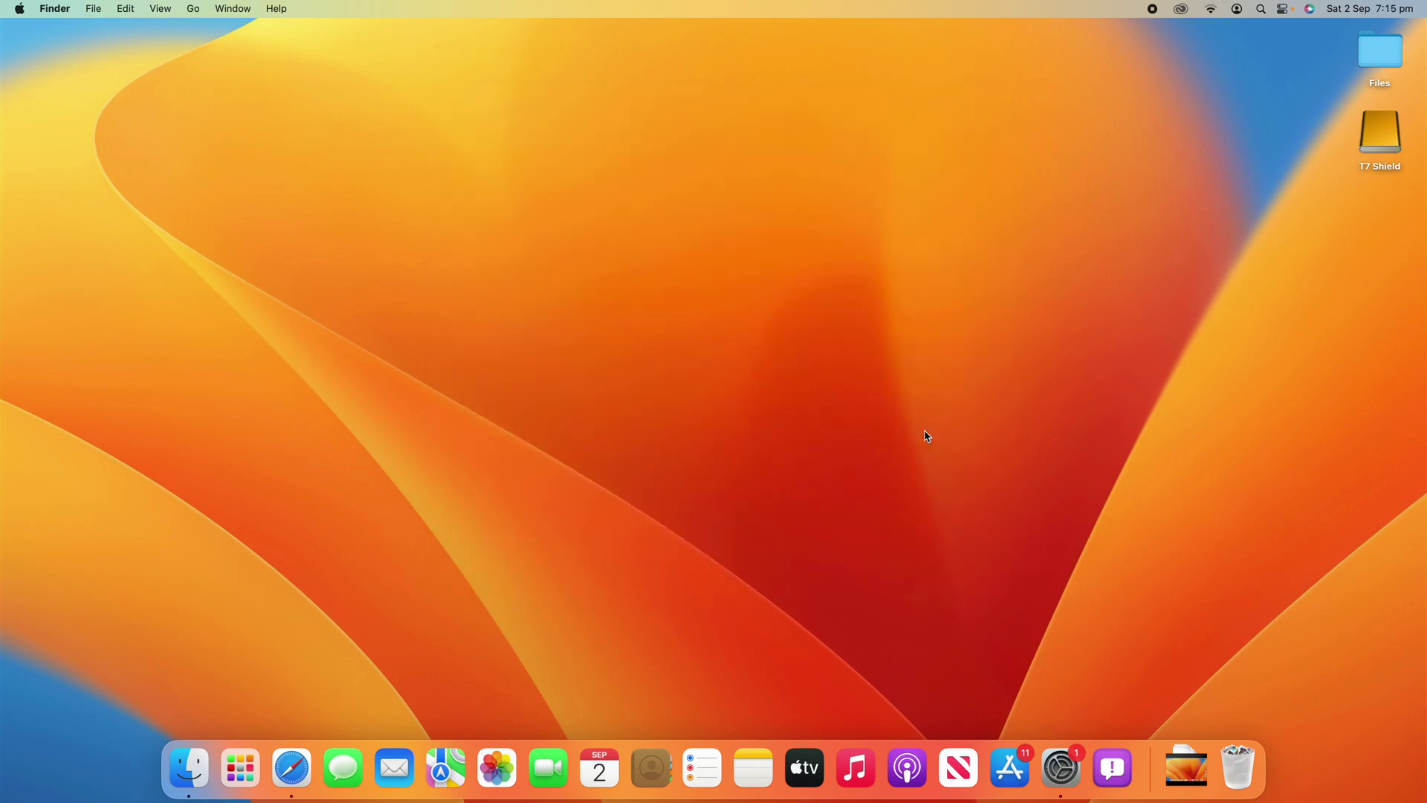